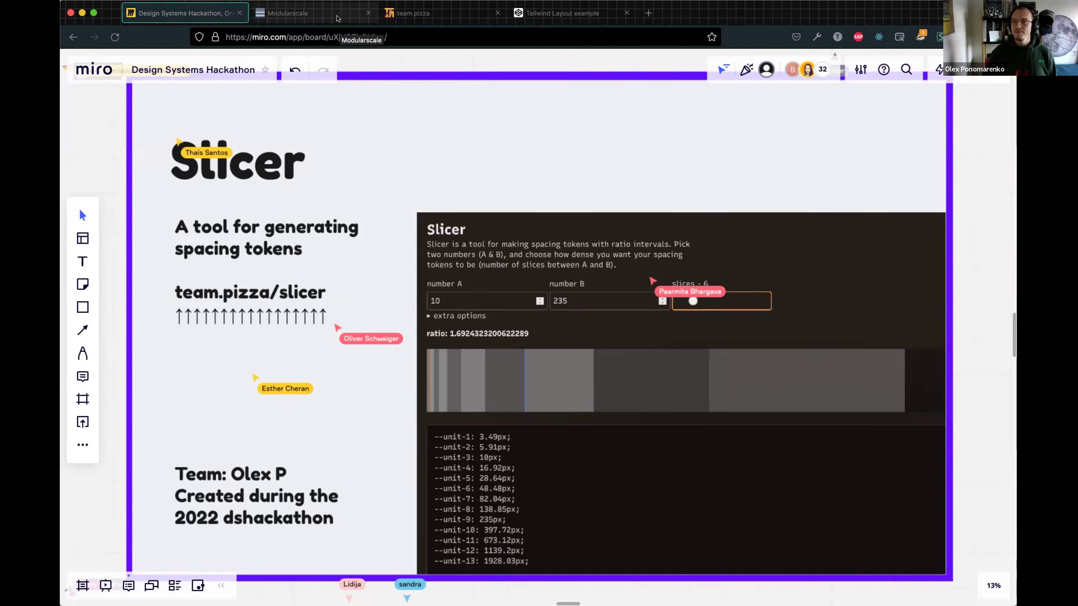
Switch to the Modular Scale calculator and set its ratio to 5:8 – minor sixth.
click(337, 18)
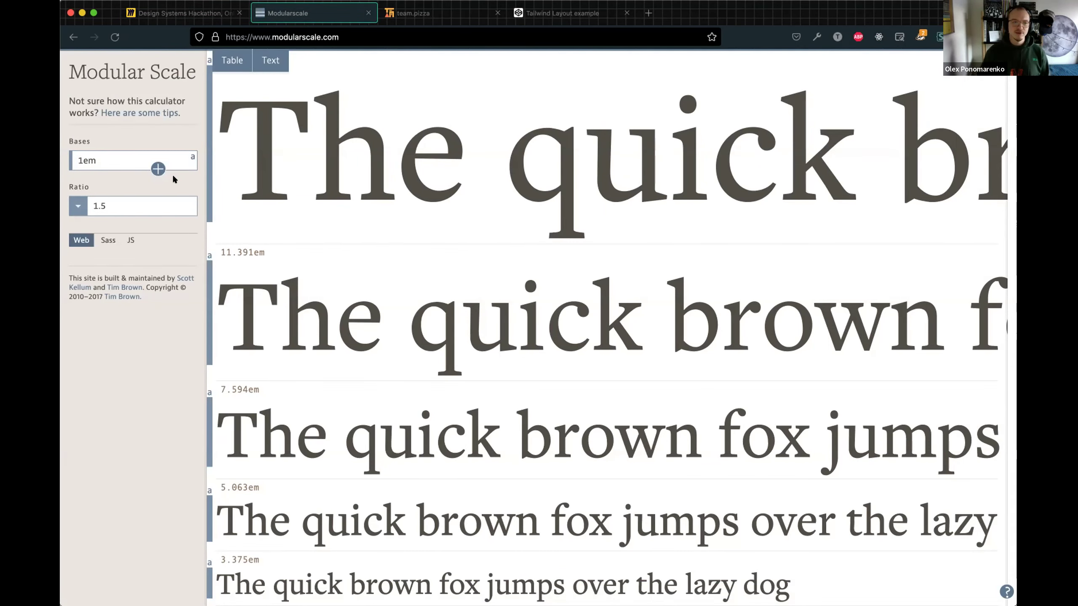
scroll(488, 352, down, 6)
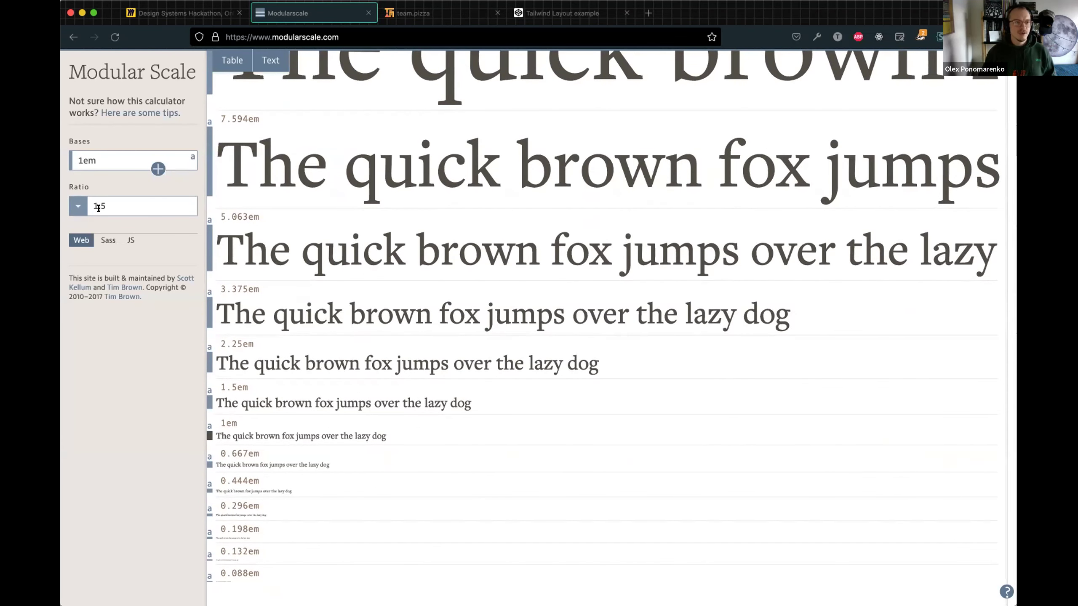
click(98, 207)
click(83, 209)
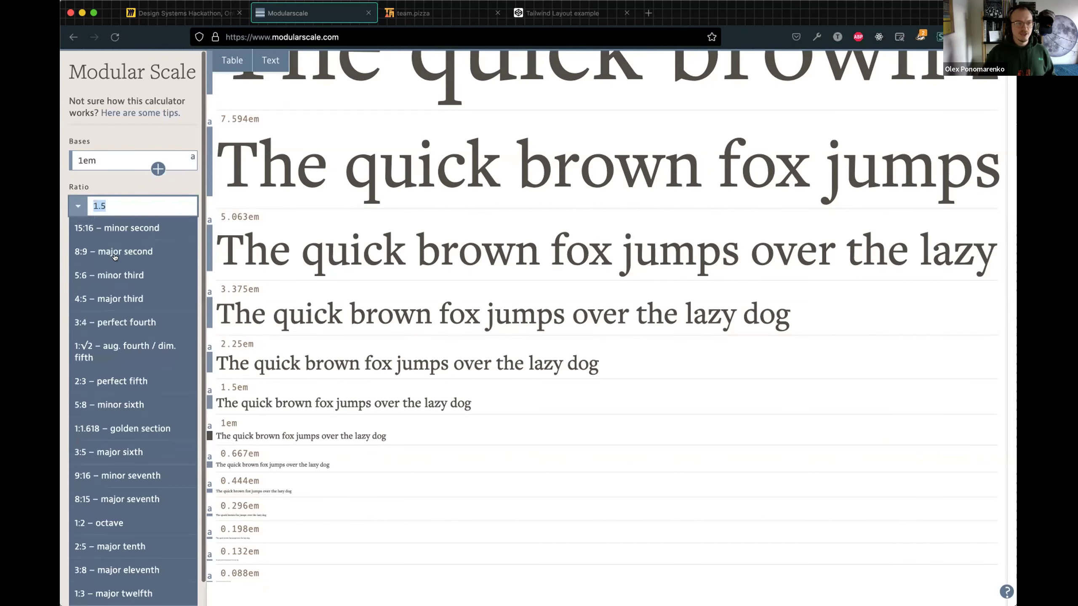
click(127, 405)
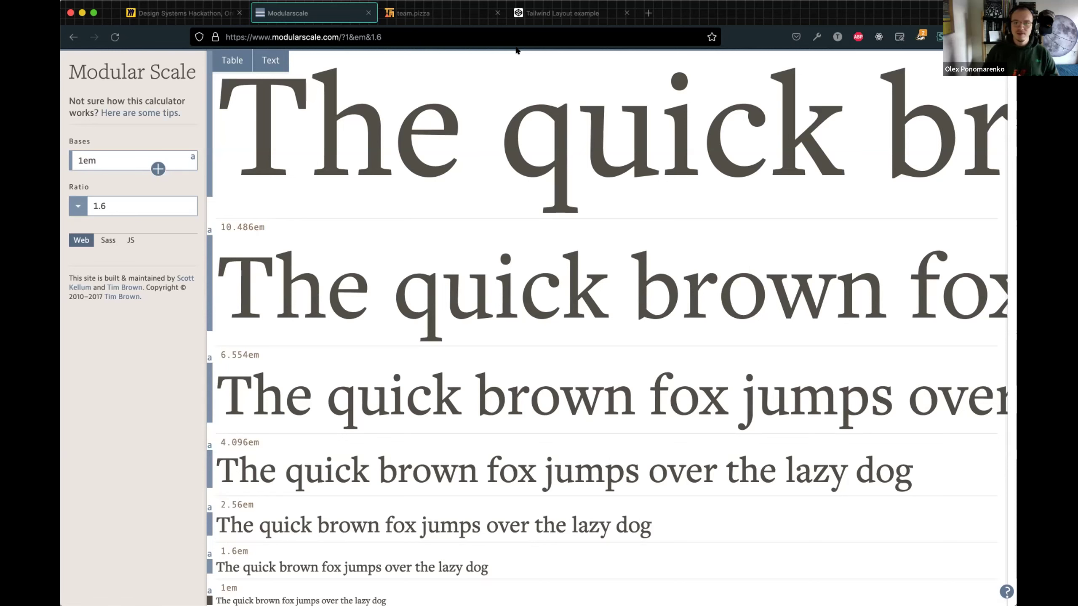
Switch to the Slicer tool, set number A to 15 and number B to 1150.
click(439, 15)
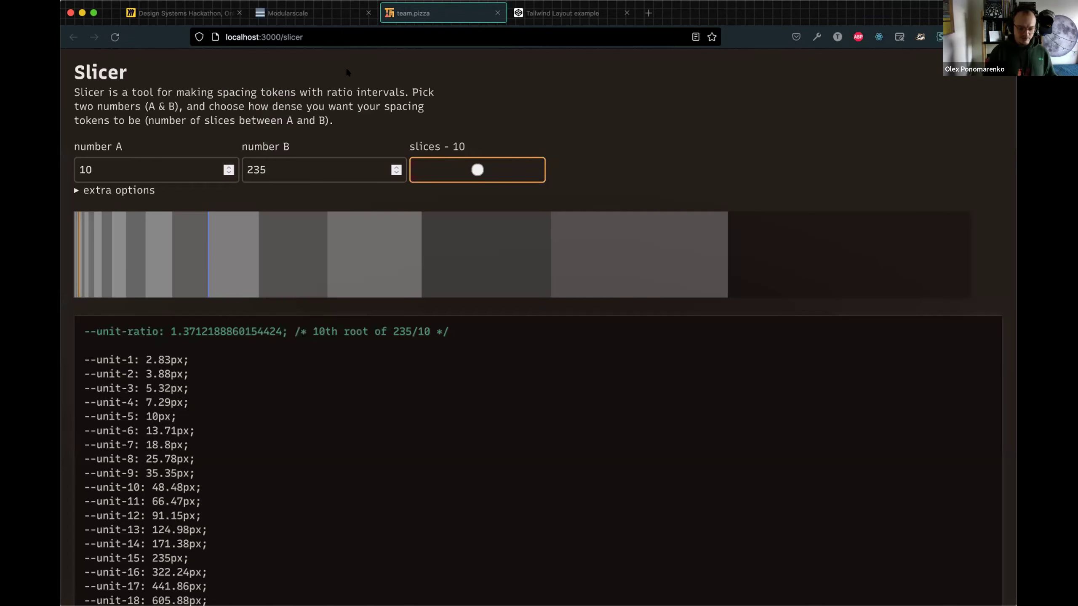
key(super+equal)
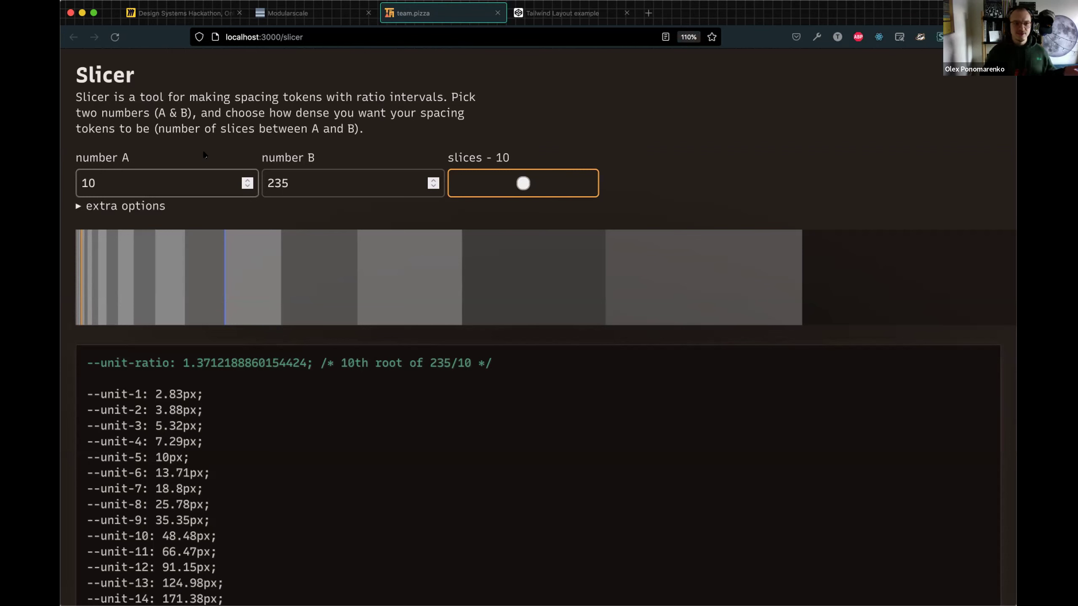
double_click(171, 183)
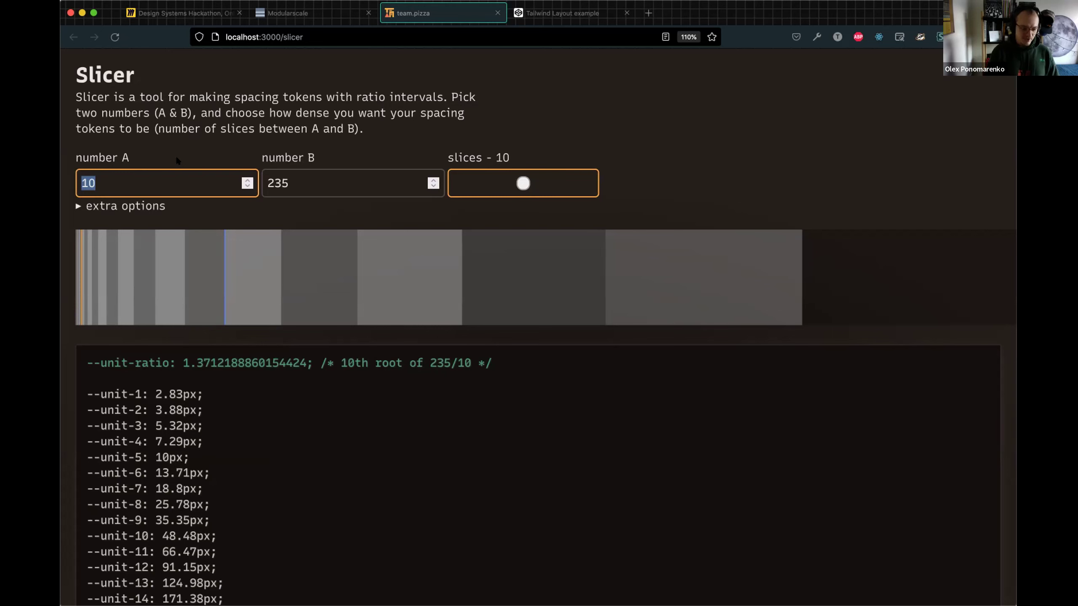
key(BackSpace)
text(15)
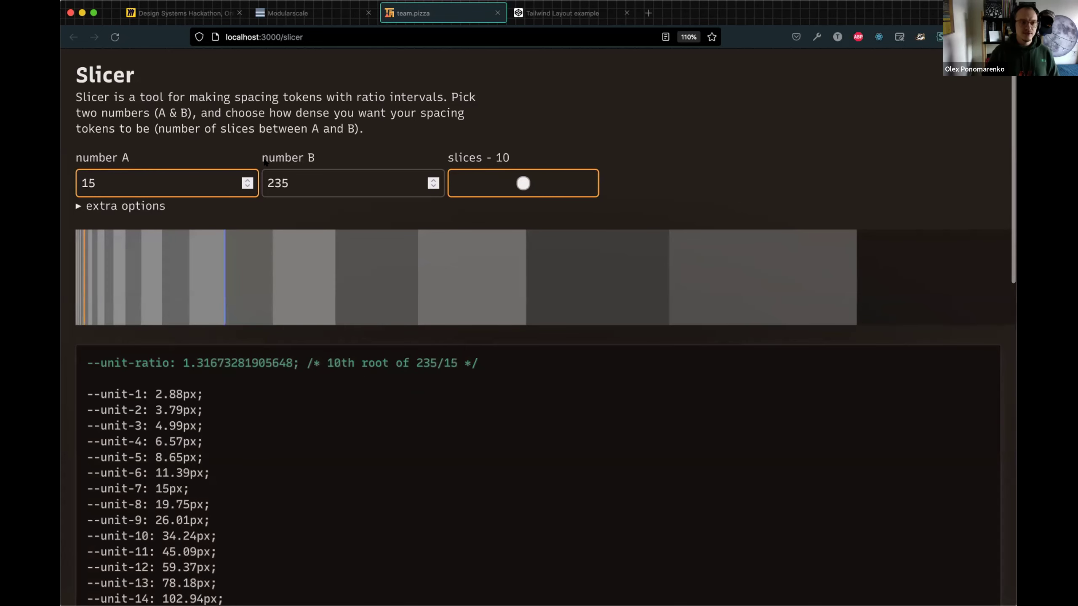
click(305, 182)
double_click(305, 182)
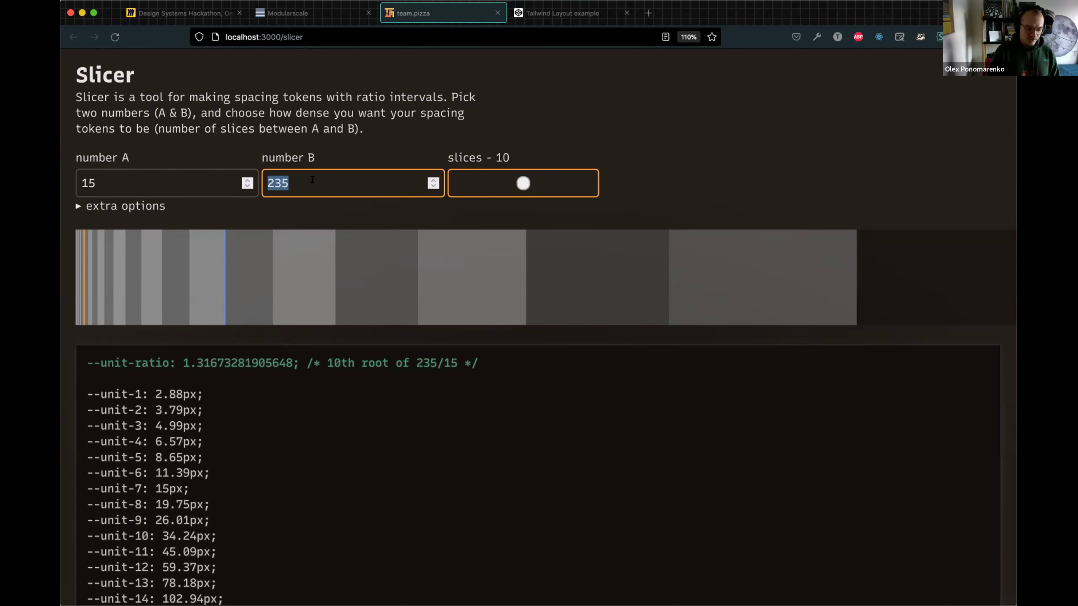
text(1150)
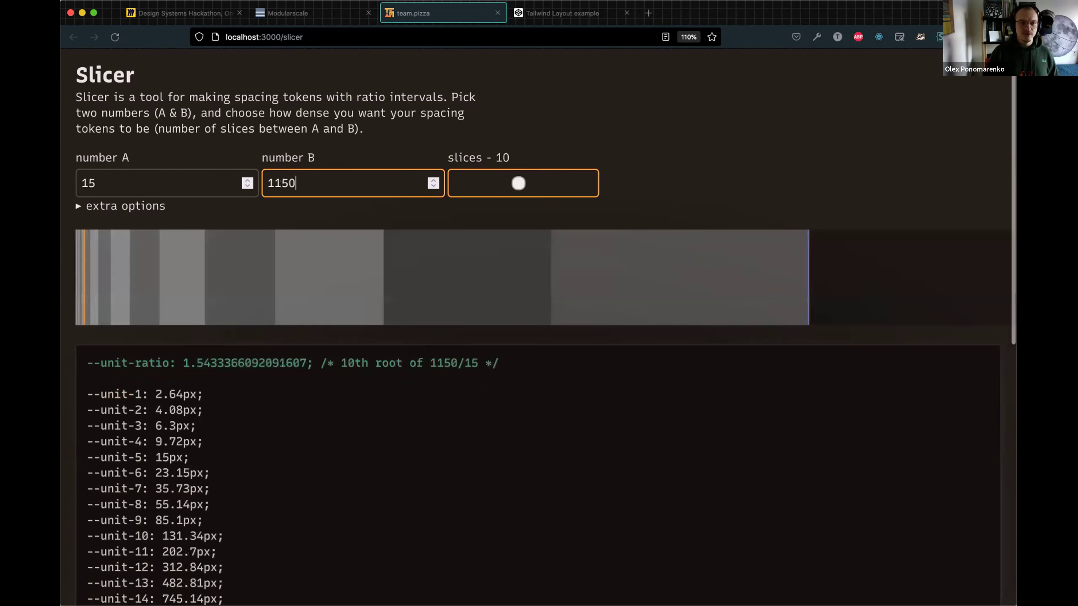
click(451, 137)
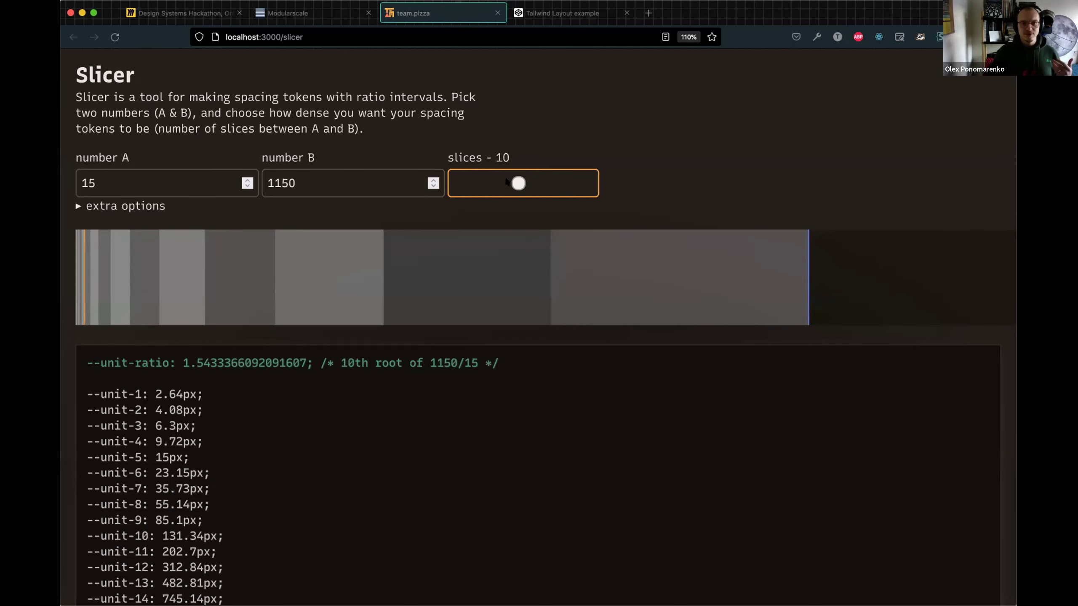
Try reducing the slices to 4 and highlight the tokens for numbers A and B and those between them.
drag(518, 184, 352, 188)
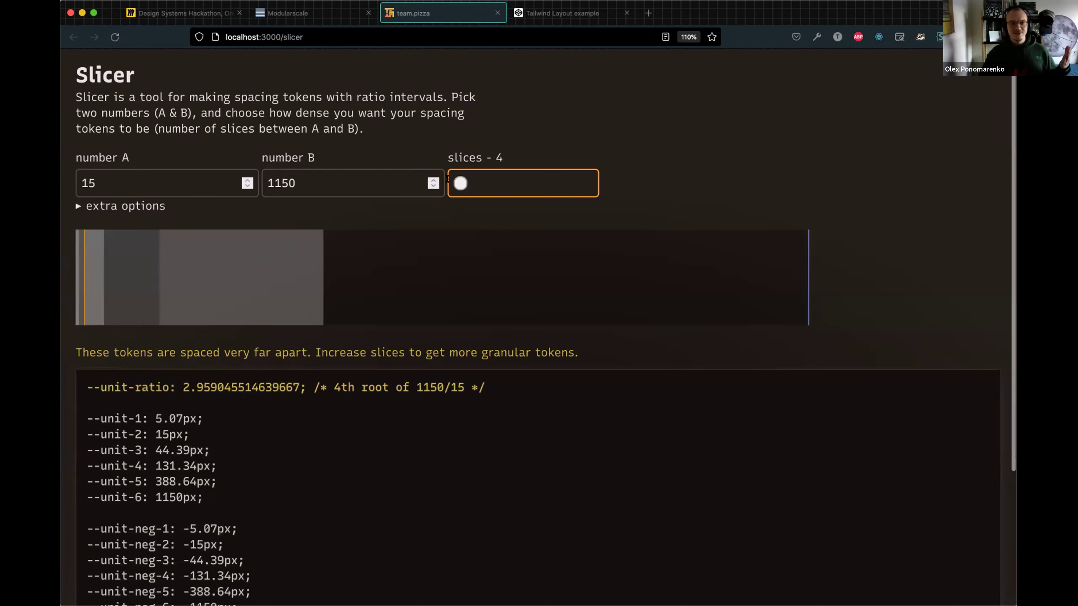
scroll(190, 335, down, 5)
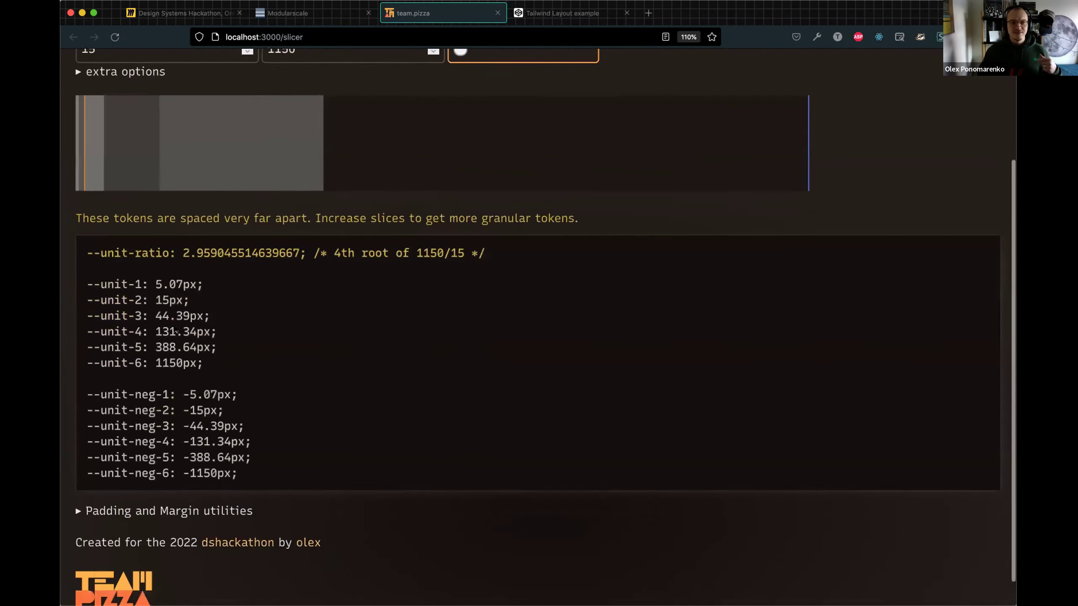
scroll(127, 384, up, 5)
drag(101, 418, 229, 469)
click(154, 431)
triple_click(155, 430)
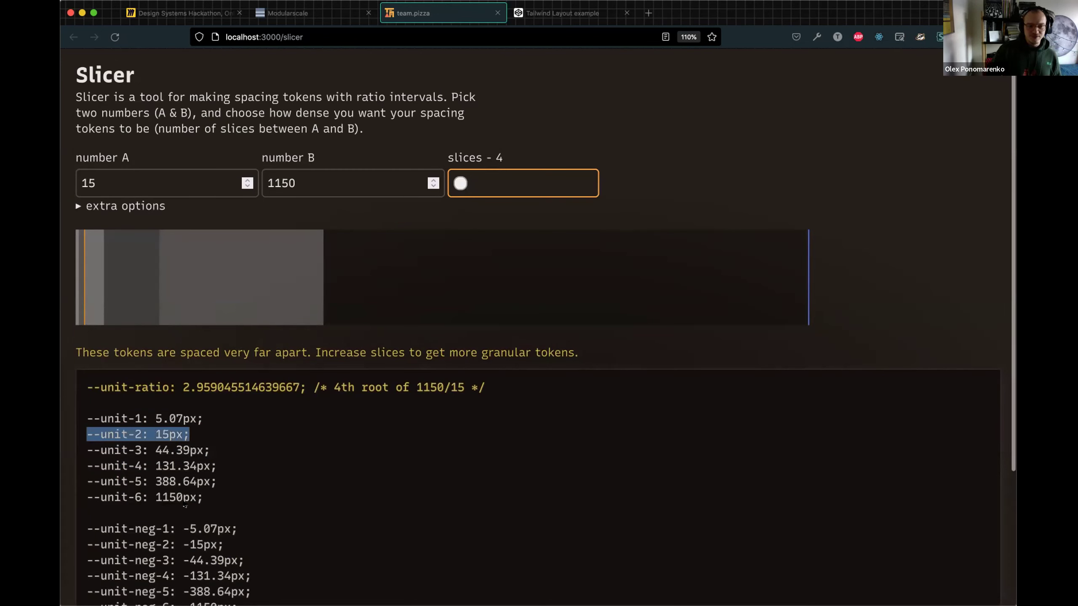
triple_click(185, 504)
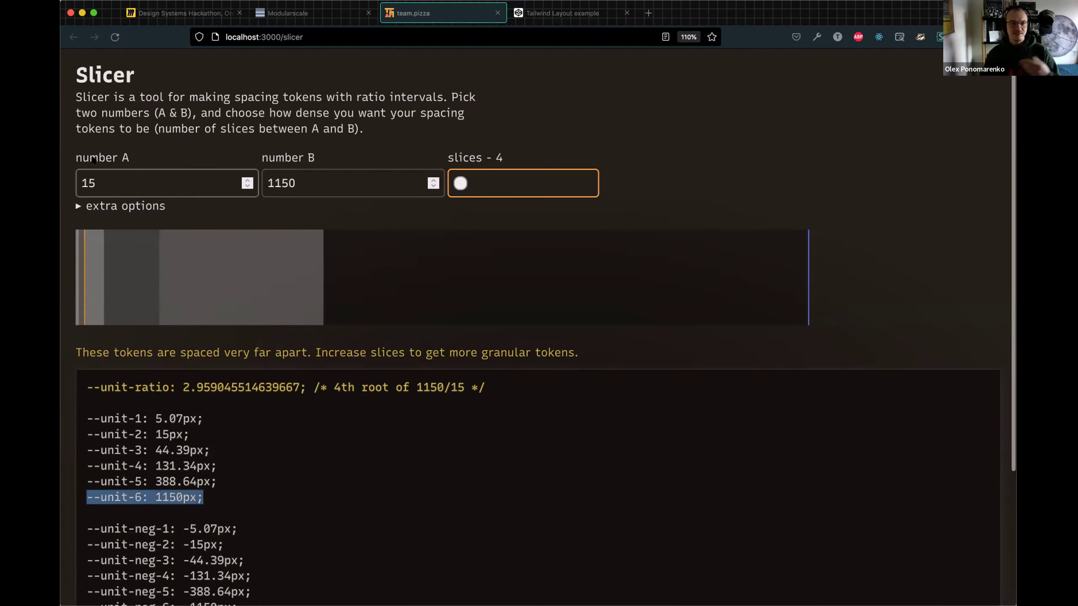
drag(218, 484, 246, 433)
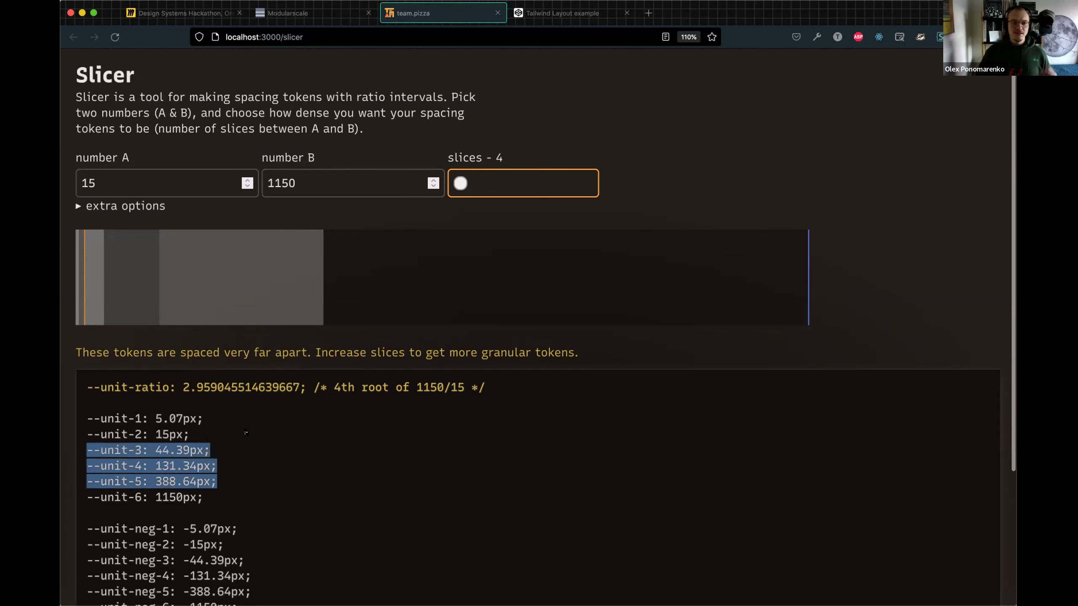
click(246, 432)
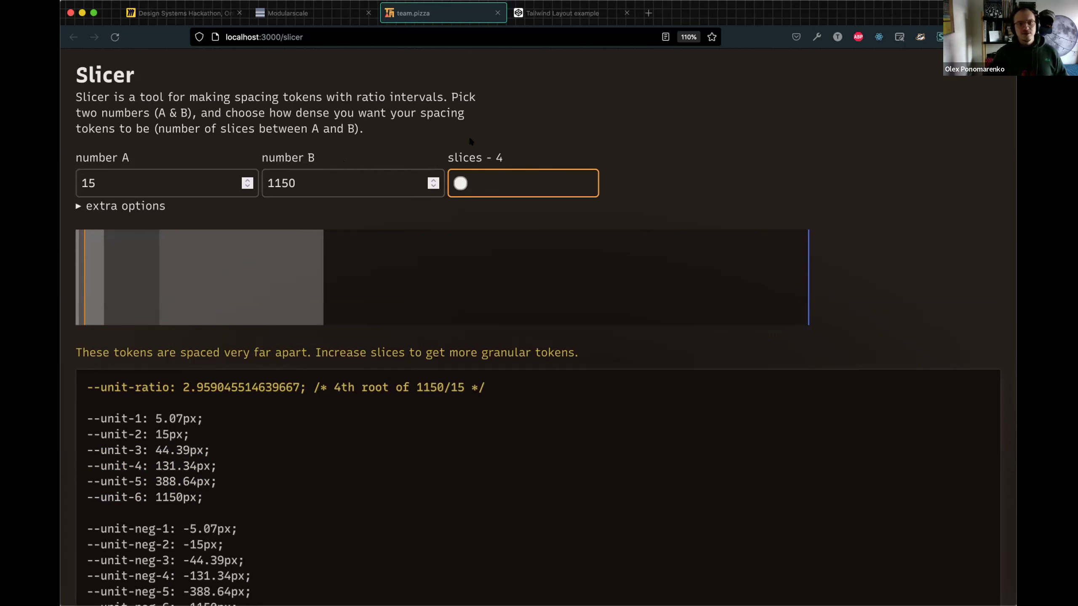
Try increasing the slices to 9 and up to 17, and look through the generated unit tokens.
drag(460, 183, 513, 184)
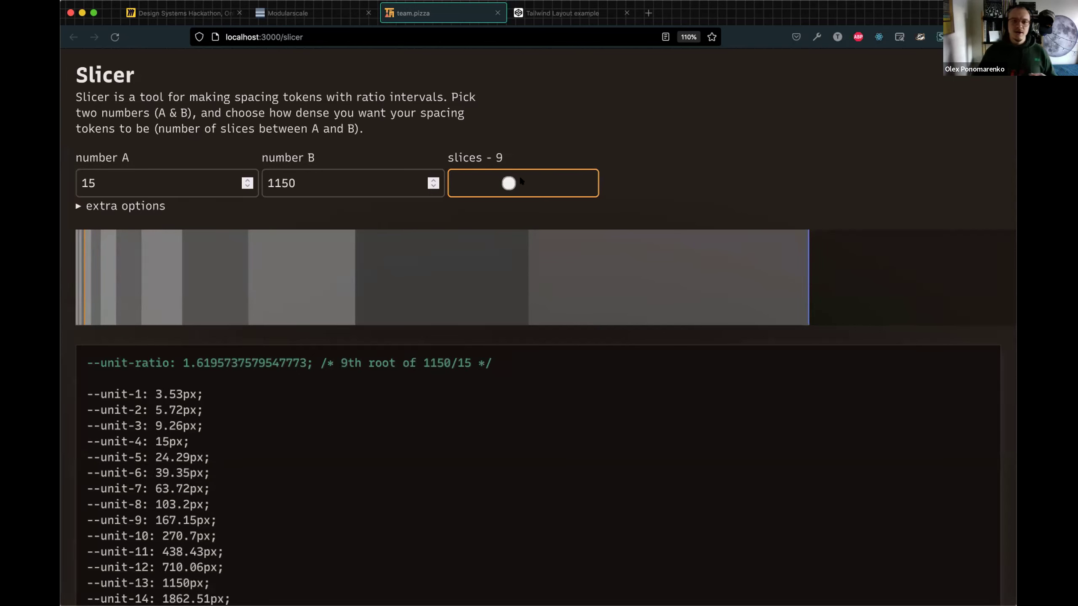
drag(450, 183, 819, 173)
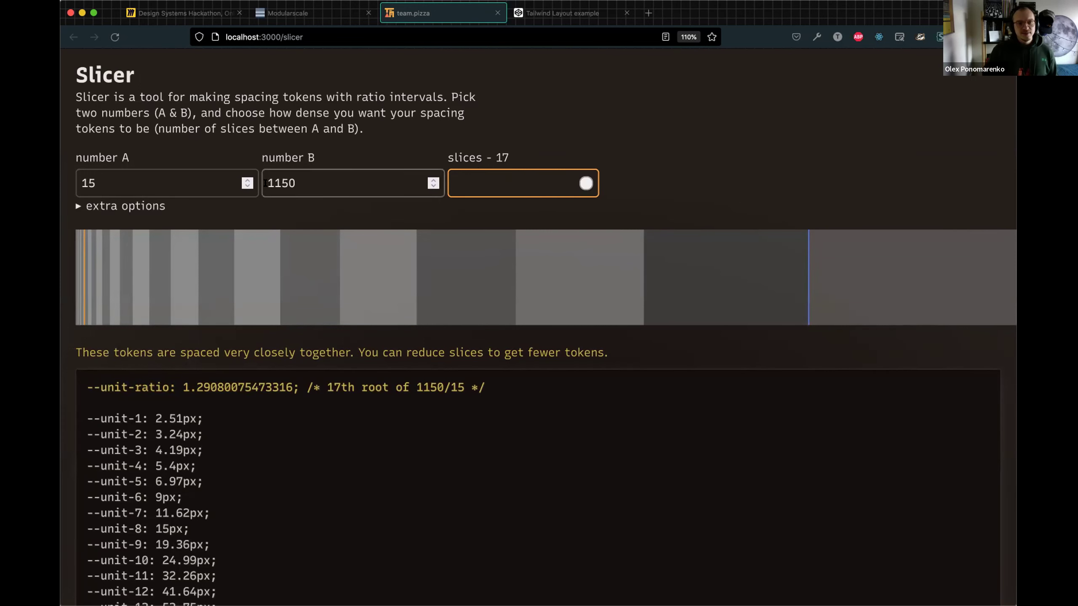
double_click(163, 180)
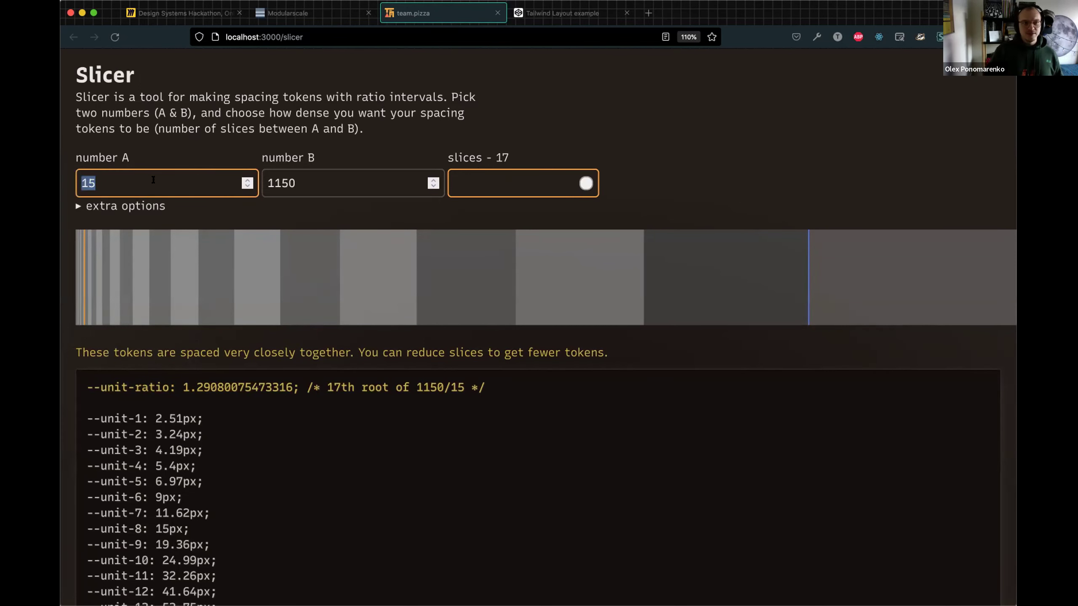
scroll(347, 315, down, 5)
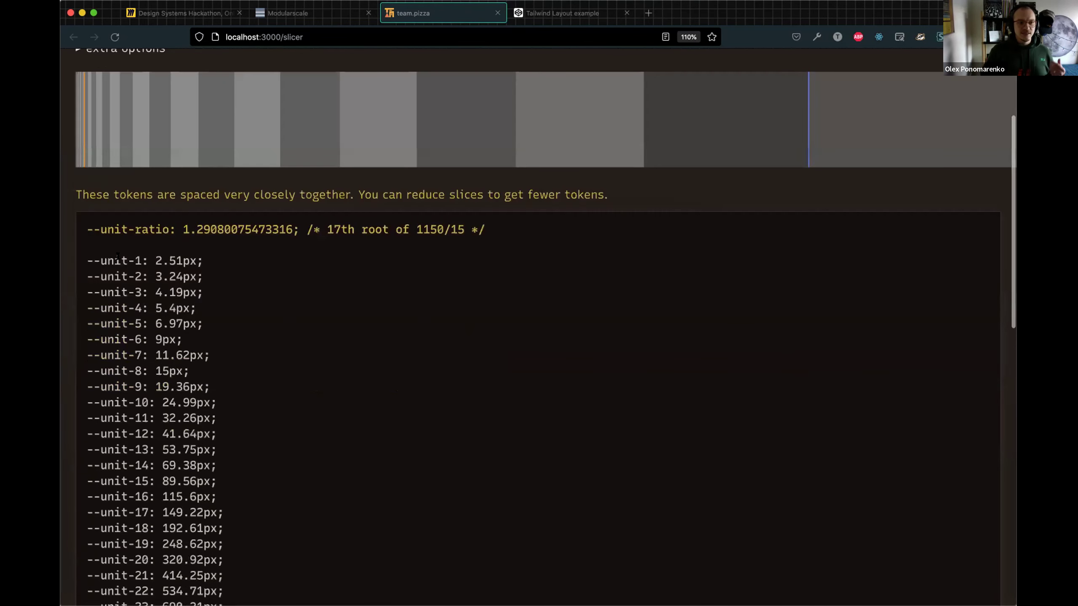
drag(120, 260, 237, 573)
click(237, 569)
scroll(243, 411, up, 5)
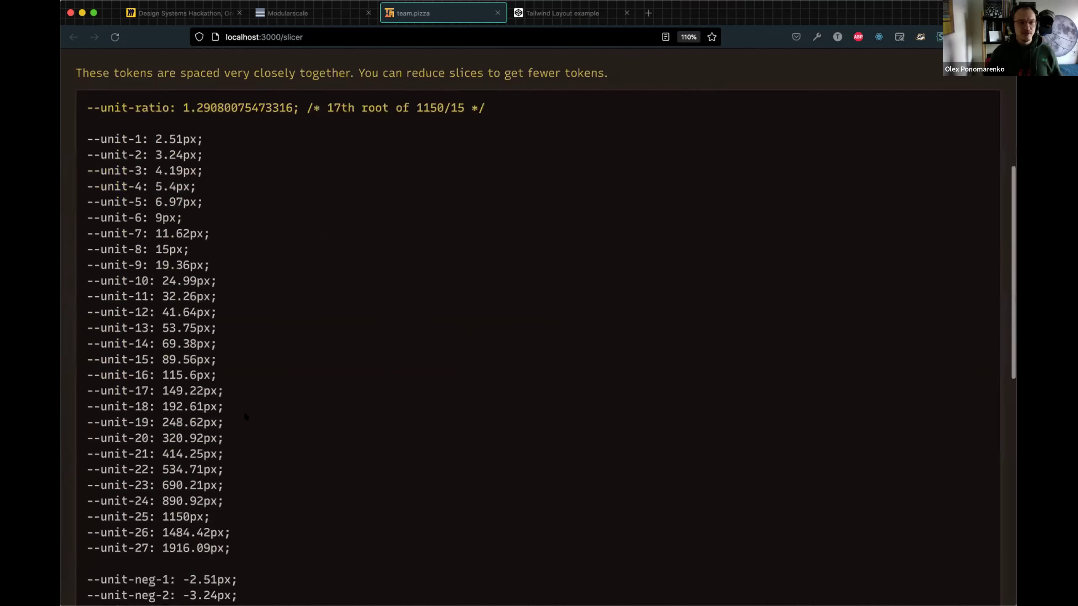
Expand the extra options and switch the token mode to rem with a base font size of 10.
click(120, 206)
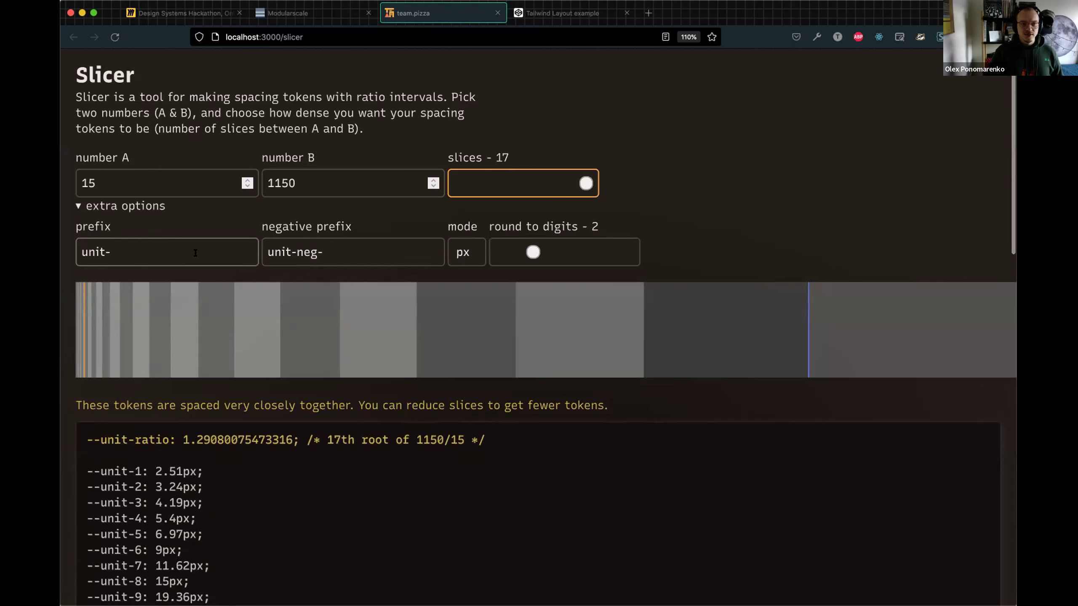
triple_click(137, 251)
triple_click(373, 248)
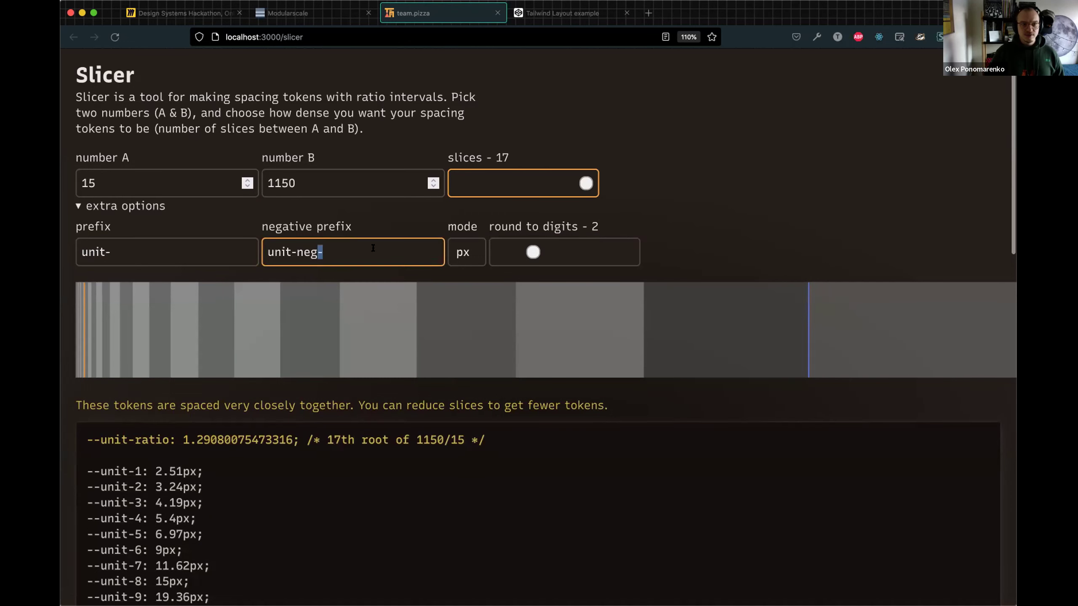
click(403, 213)
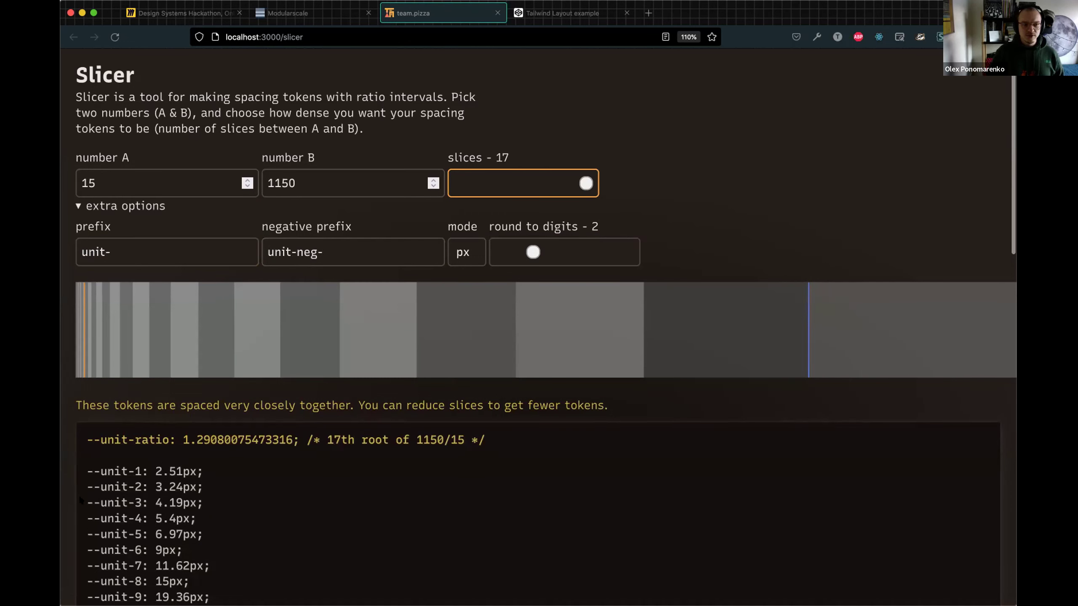
click(465, 251)
click(470, 234)
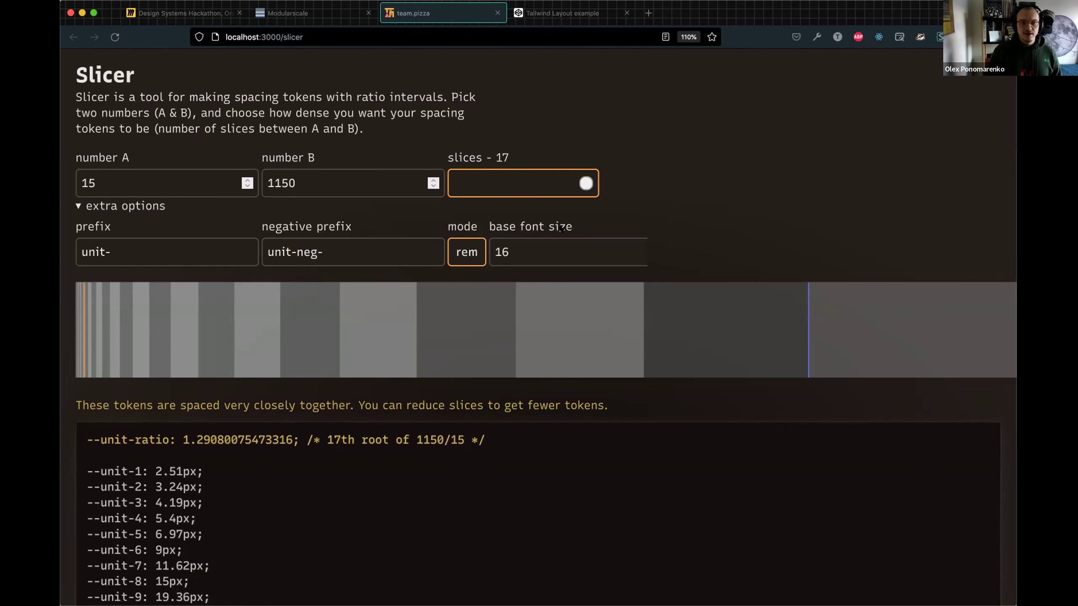
key(Tab)
text(10)
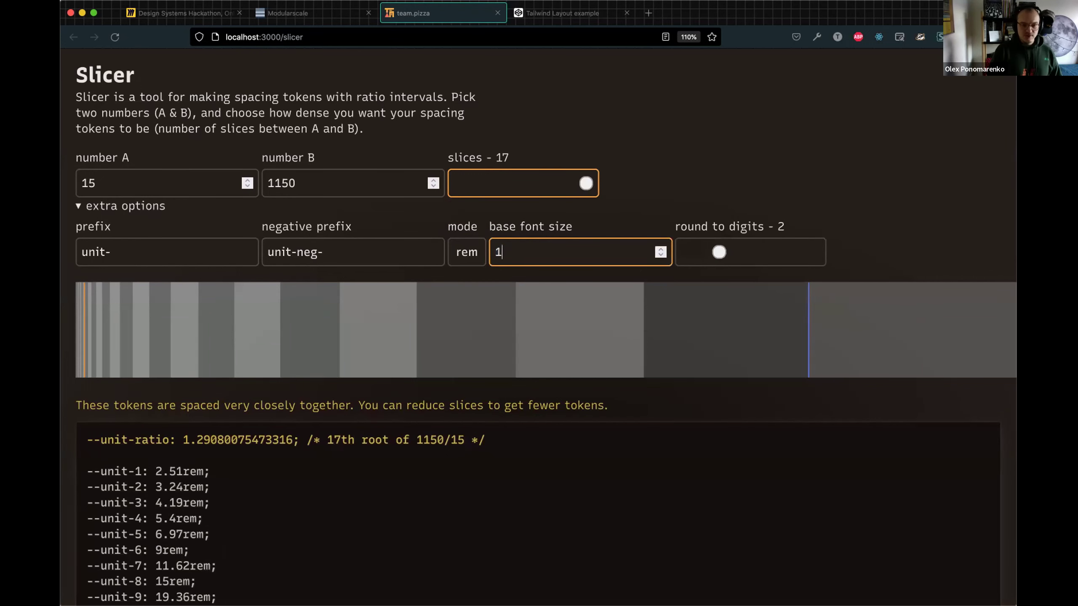
click(526, 209)
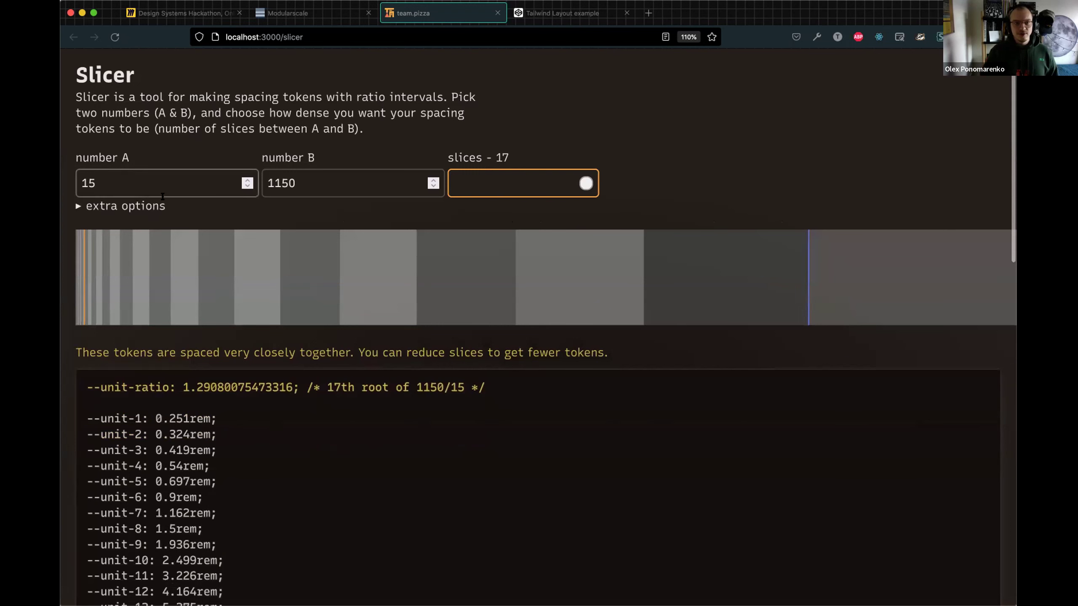
click(512, 208)
Look over the generated rem tokens and try another rounding precision before restoring it to 2 digits.
scroll(507, 359, down, 5)
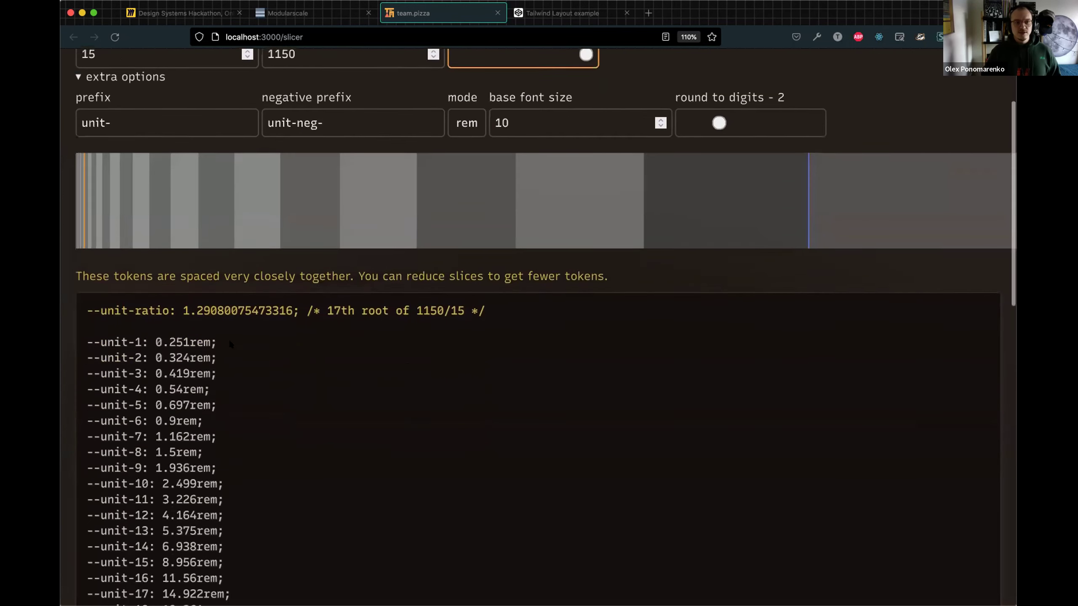
drag(85, 360, 224, 519)
drag(296, 575, 226, 348)
drag(225, 298, 263, 386)
click(268, 540)
click(261, 378)
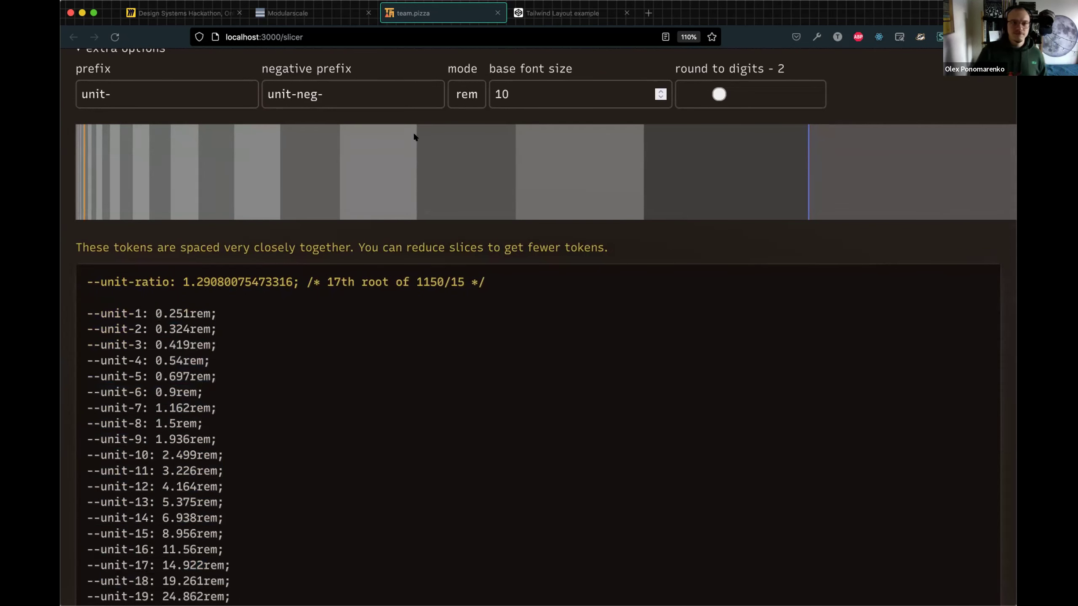
mouse_move(719, 94)
mouse_down()
mouse_move(745, 92)
mouse_move(734, 94)
mouse_up()
scroll(648, 165, up, 2)
drag(736, 179, 719, 179)
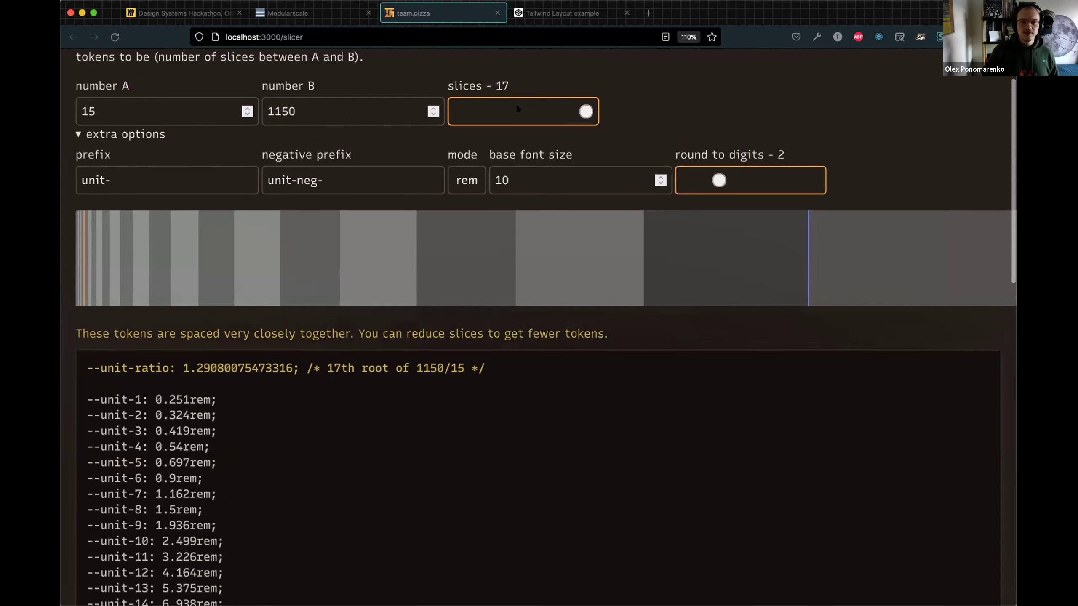
Set the slices to 10 and select the positive tokens from unit-1 to unit-16.
drag(511, 109, 518, 109)
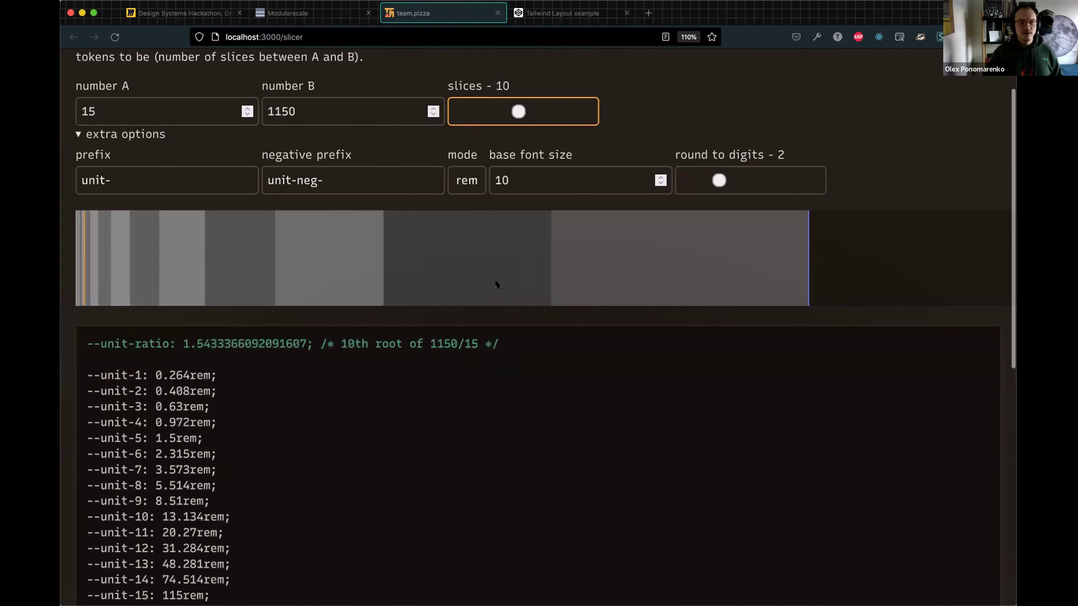
scroll(379, 329, down, 3)
drag(87, 302, 271, 547)
drag(277, 291, 278, 292)
scroll(551, 56, up, 5)
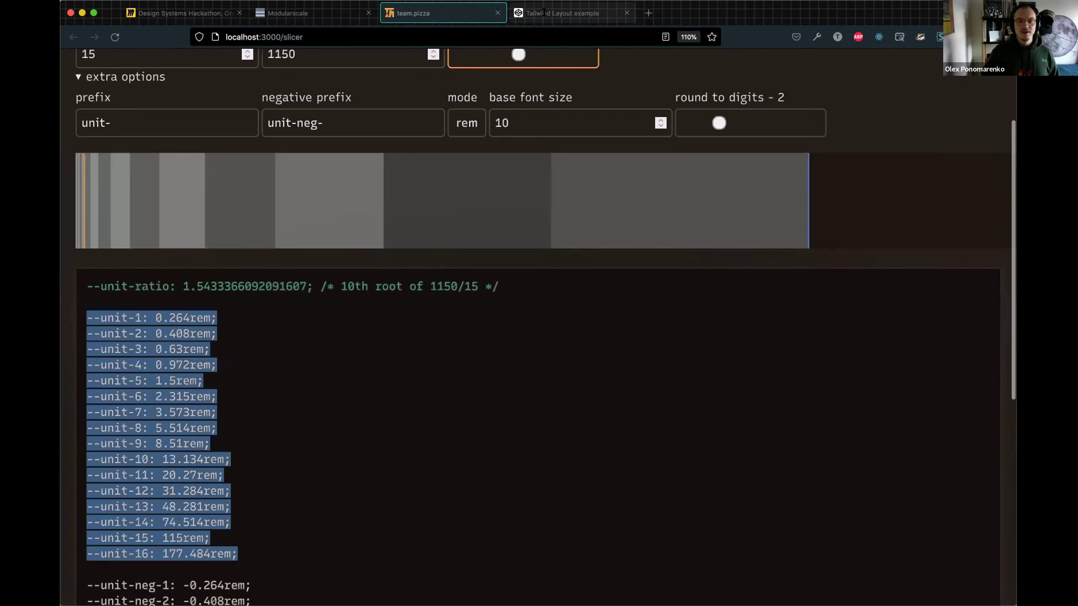
Paste the unit tokens inside the :root rule of the Tailwind Layout example's CSS on CodePen and return to Slicer.
click(562, 13)
click(495, 126)
key(Return)
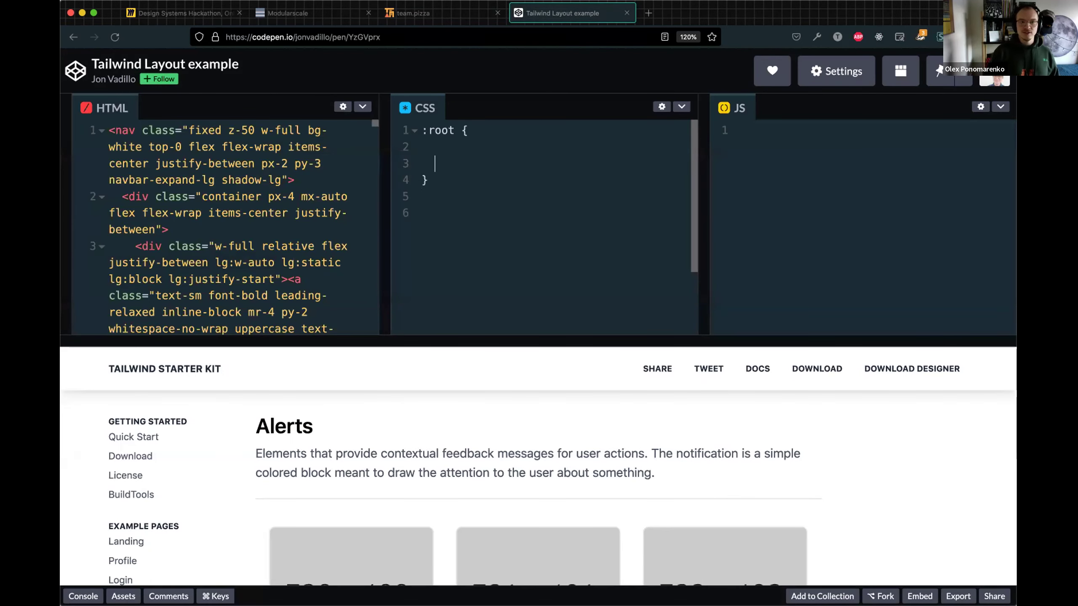
key(super+v)
click(441, 13)
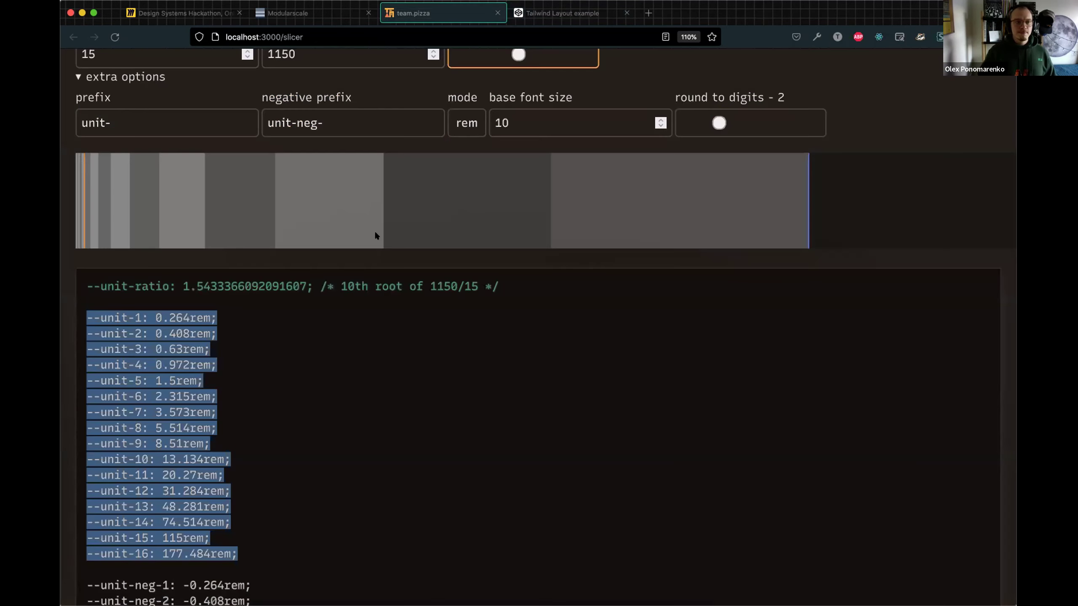
Expand the Padding and Margin utilities and select all the generated classes from .m-1 to .pl-16.
click(321, 368)
scroll(276, 341, down, 10)
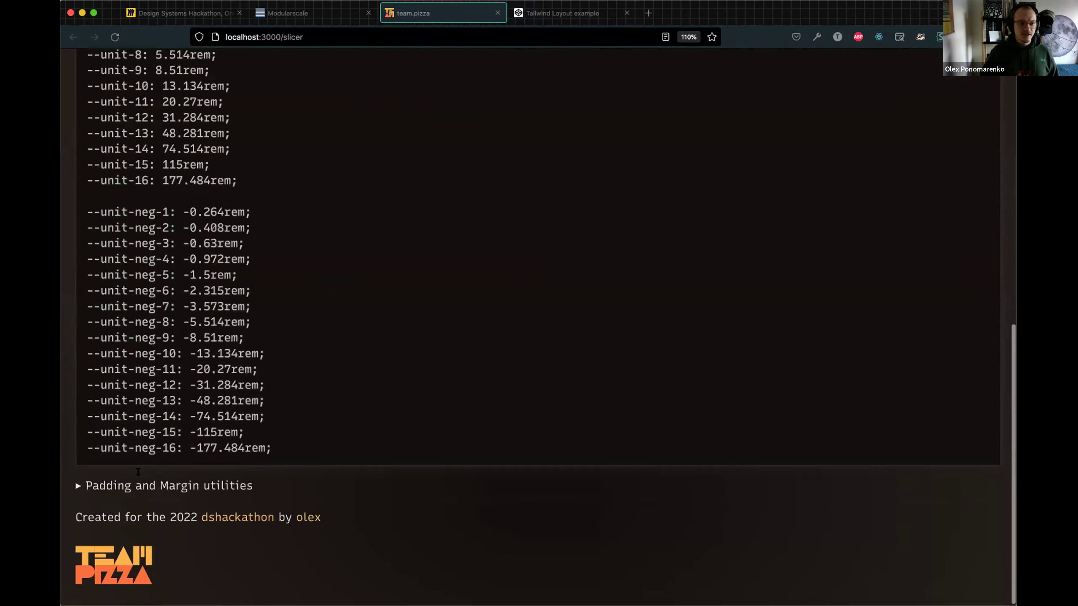
click(128, 483)
scroll(127, 483, down, 8)
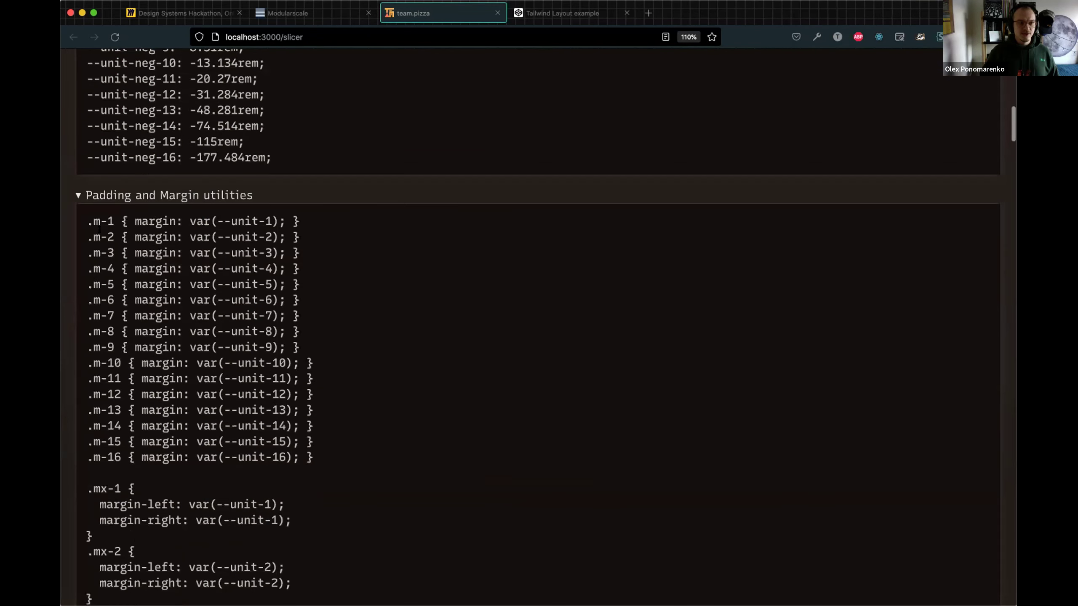
drag(87, 221, 322, 366)
scroll(356, 403, down, 20)
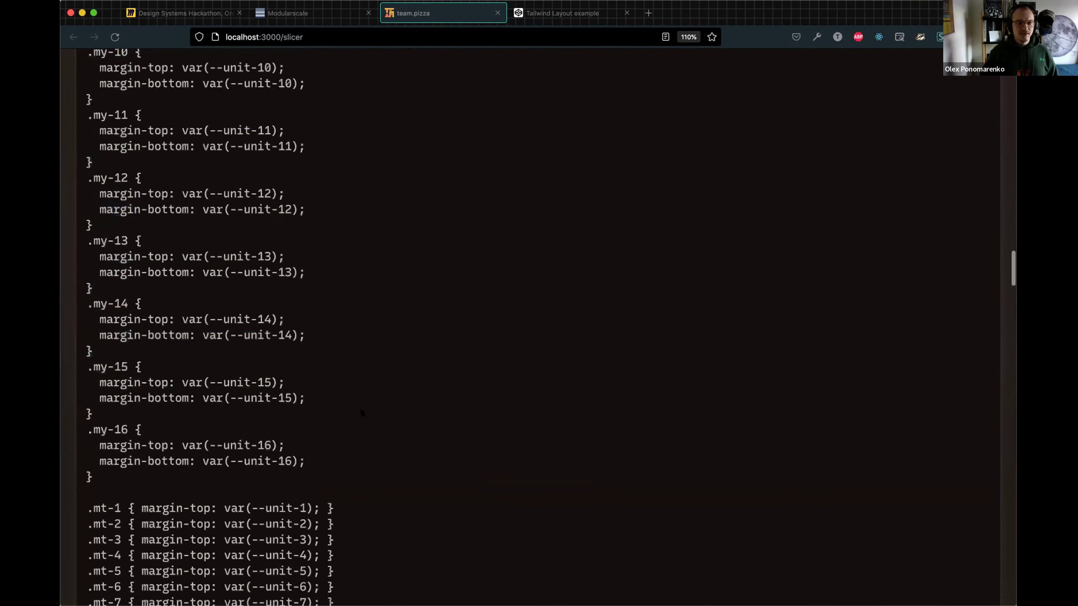
scroll(368, 437, down, 20)
drag(368, 422, 363, 444)
scroll(365, 478, down, 20)
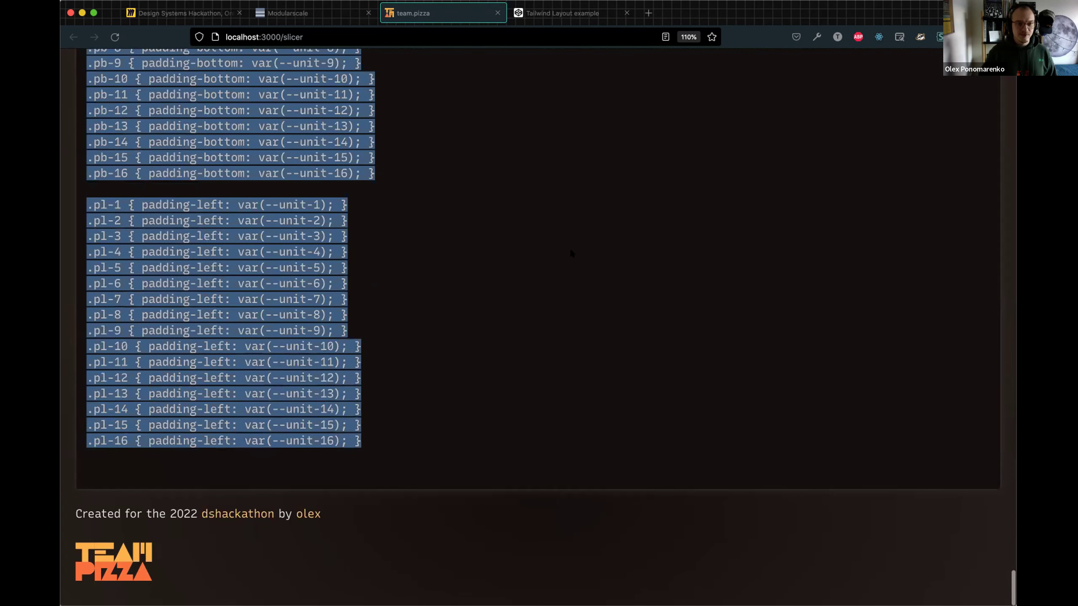
Paste the padding and margin utility classes below the :root rule in the Tailwind Layout example's CSS on CodePen.
click(569, 13)
scroll(531, 311, down, 1)
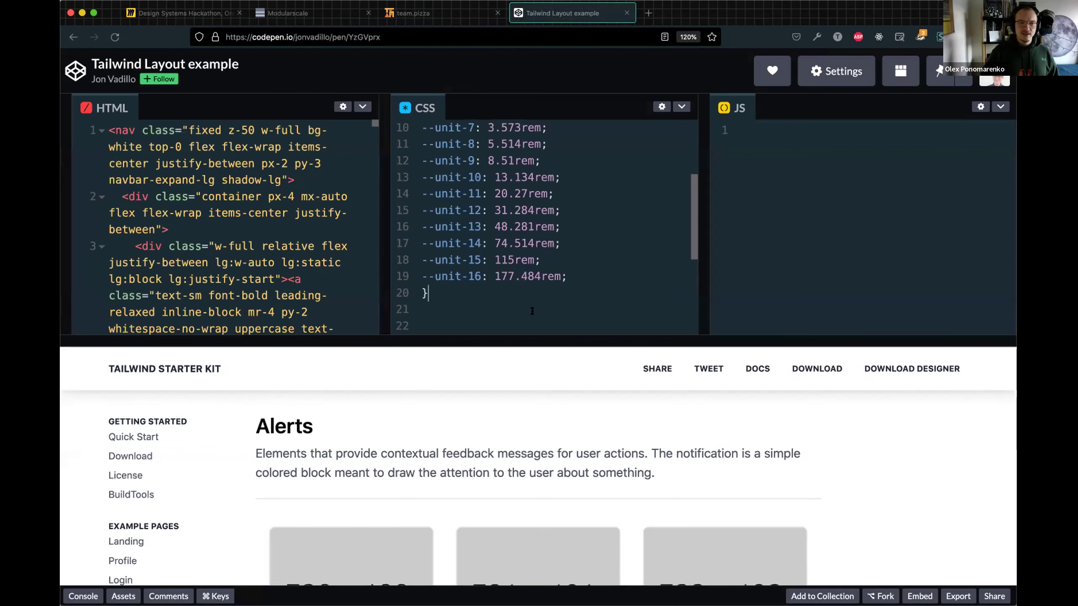
key(super+v)
scroll(557, 255, up, 3)
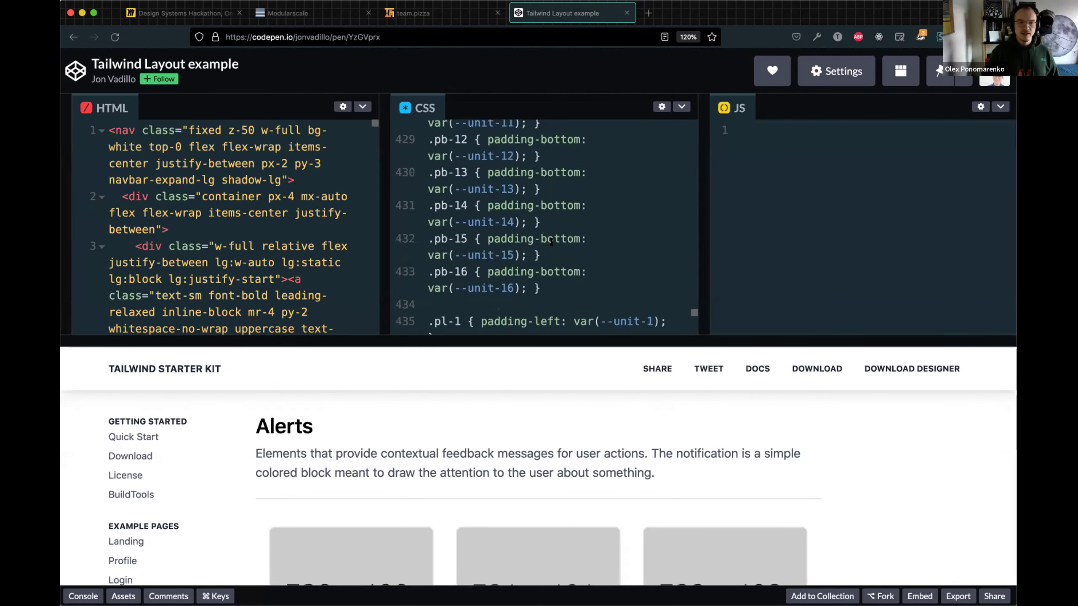
scroll(556, 255, up, 20)
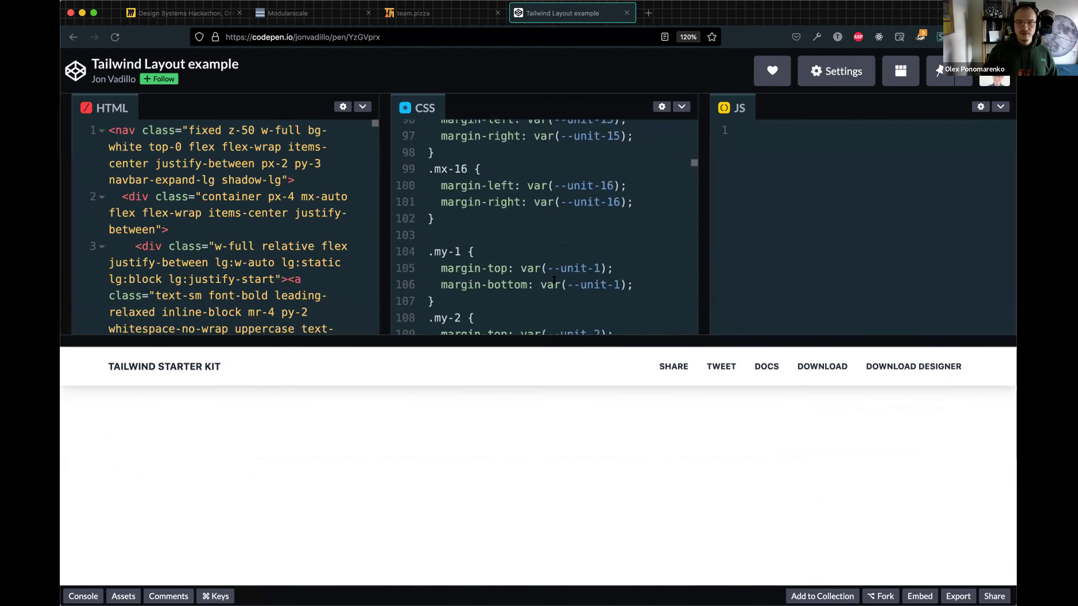
scroll(554, 292, up, 3)
Enlarge the preview pane and examine the spacing of the sidebar and cards in the rendered layout.
drag(537, 343, 536, 285)
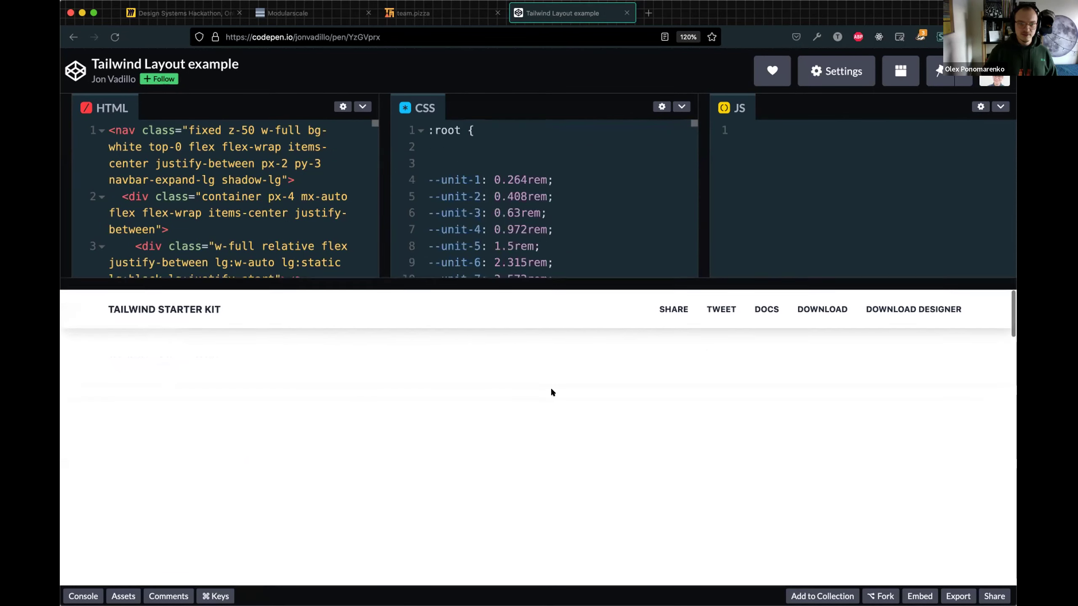
scroll(551, 390, down, 6)
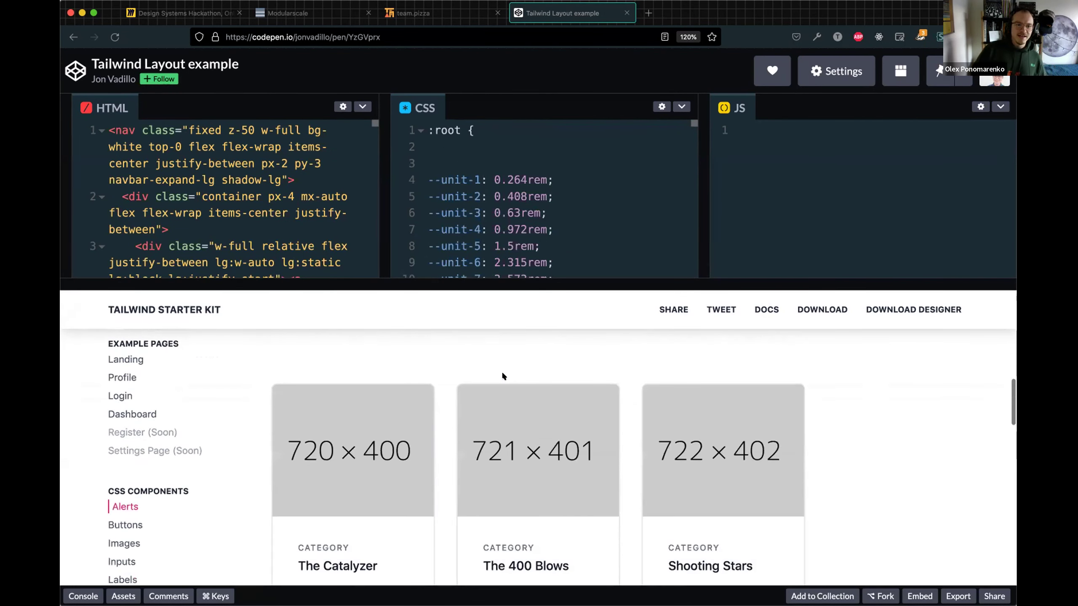
scroll(493, 383, down, 3)
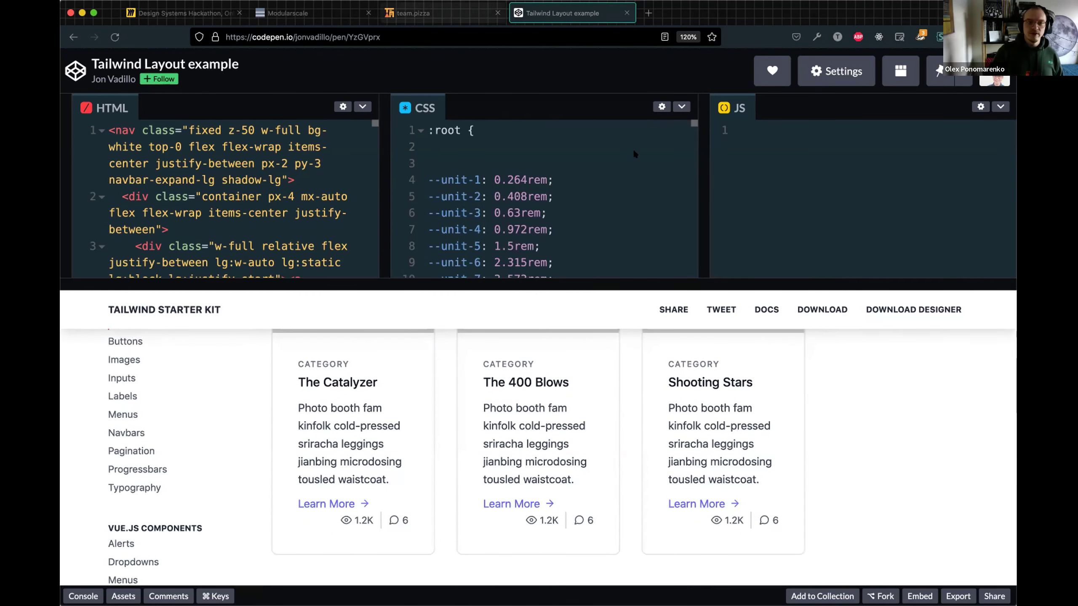
Switch back to Slicer and bring its number and slices settings into view.
key(ctrl+shift+Tab)
scroll(542, 372, up, 20)
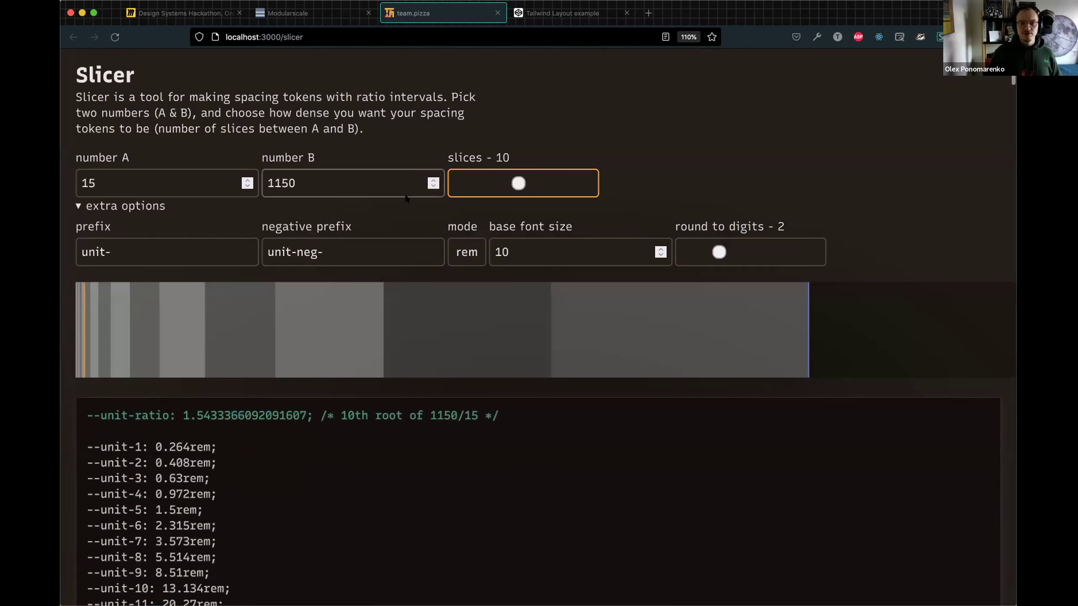
click(394, 206)
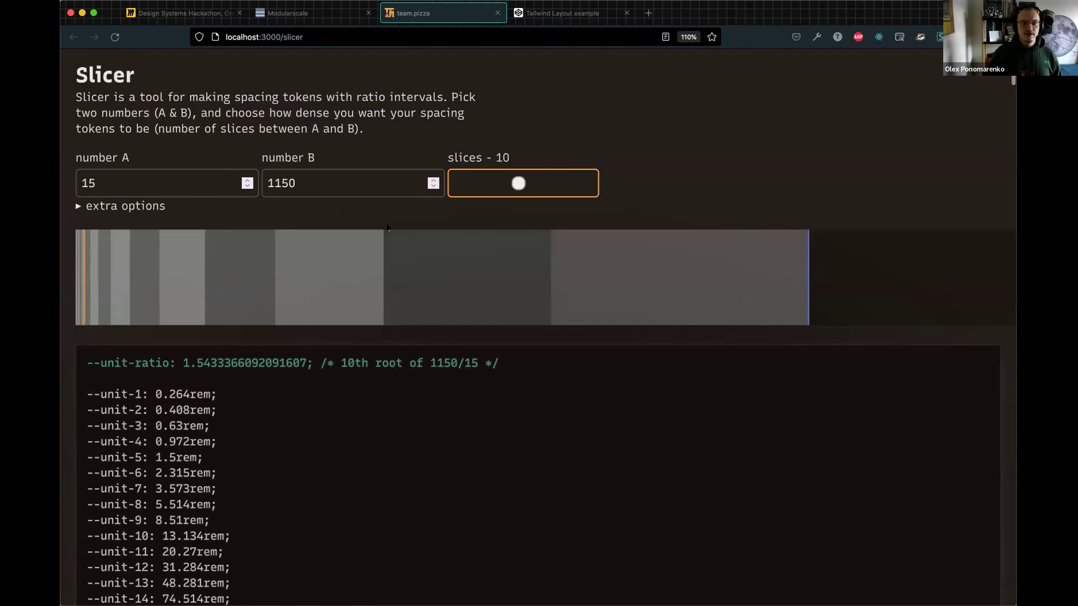
Try 8 slices and select the first of the regenerated unit tokens.
mouse_move(507, 173)
mouse_down()
mouse_move(487, 182)
mouse_move(499, 182)
mouse_up()
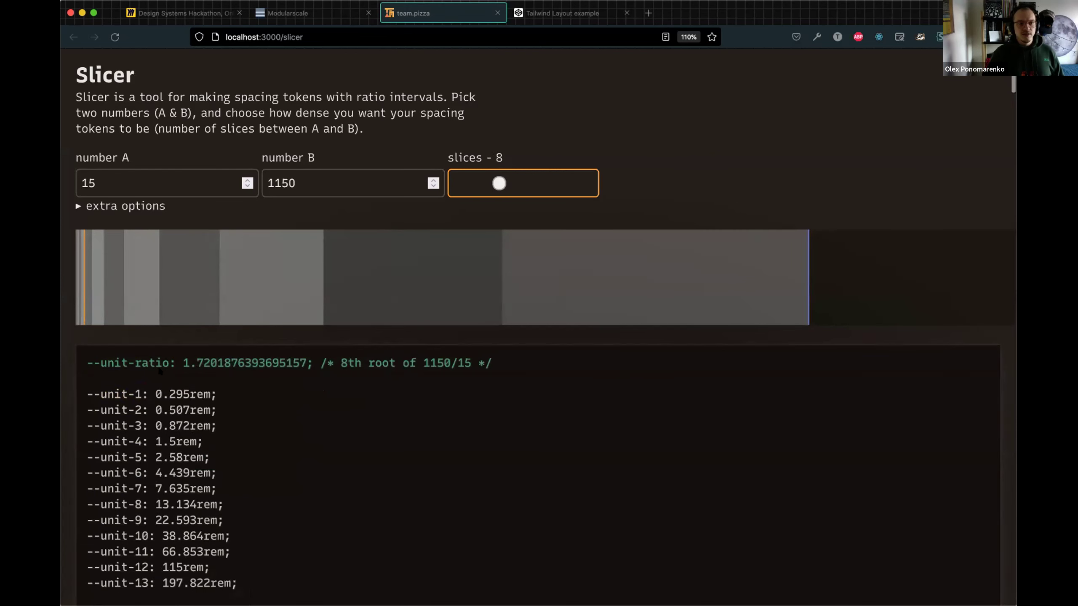
drag(158, 378, 302, 451)
click(302, 447)
Set the slices to 14 and select the positive tokens from unit-1 to unit-21.
drag(501, 182, 547, 183)
drag(210, 383, 300, 515)
scroll(255, 459, down, 5)
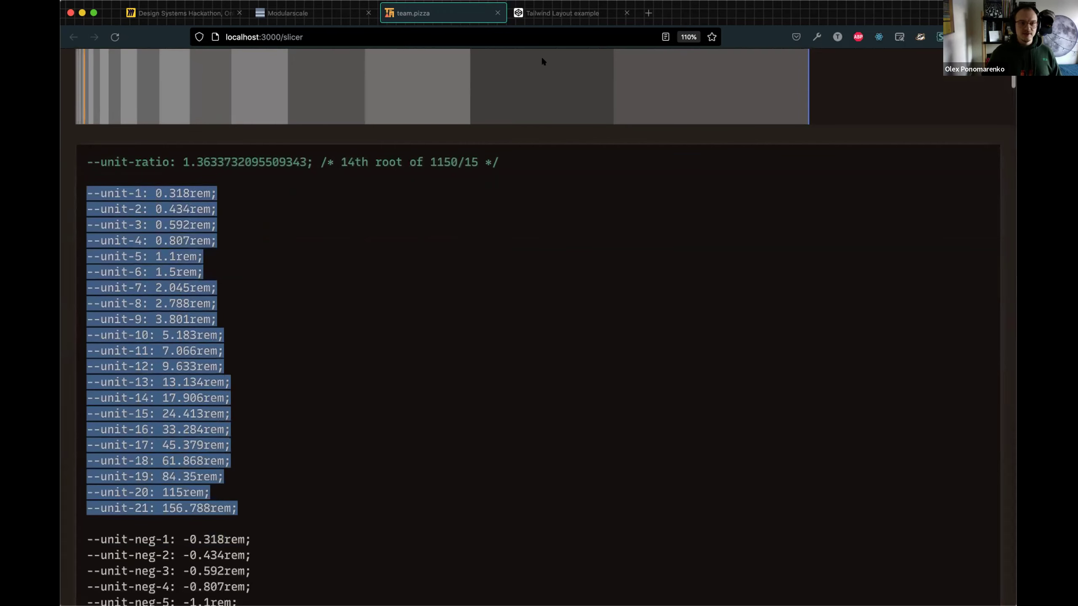
Replace the unit tokens inside the :root rule of the CodePen CSS with the copied tokens unit-1 to unit-21.
click(550, 15)
drag(477, 164, 588, 245)
scroll(588, 245, down, 5)
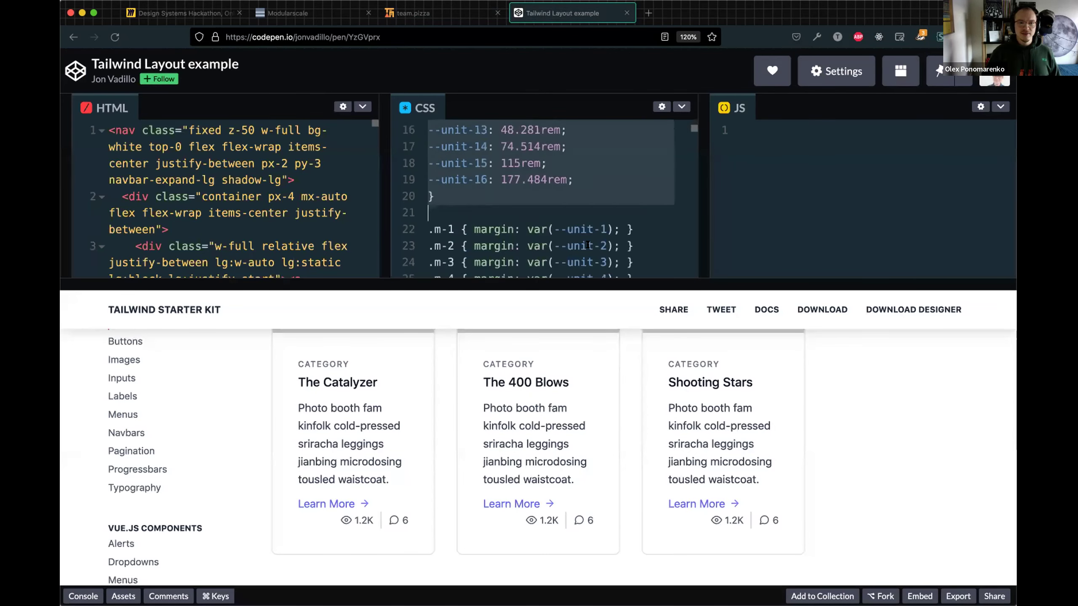
scroll(588, 246, down, 2)
scroll(588, 246, up, 1)
key(super+v)
click(624, 171)
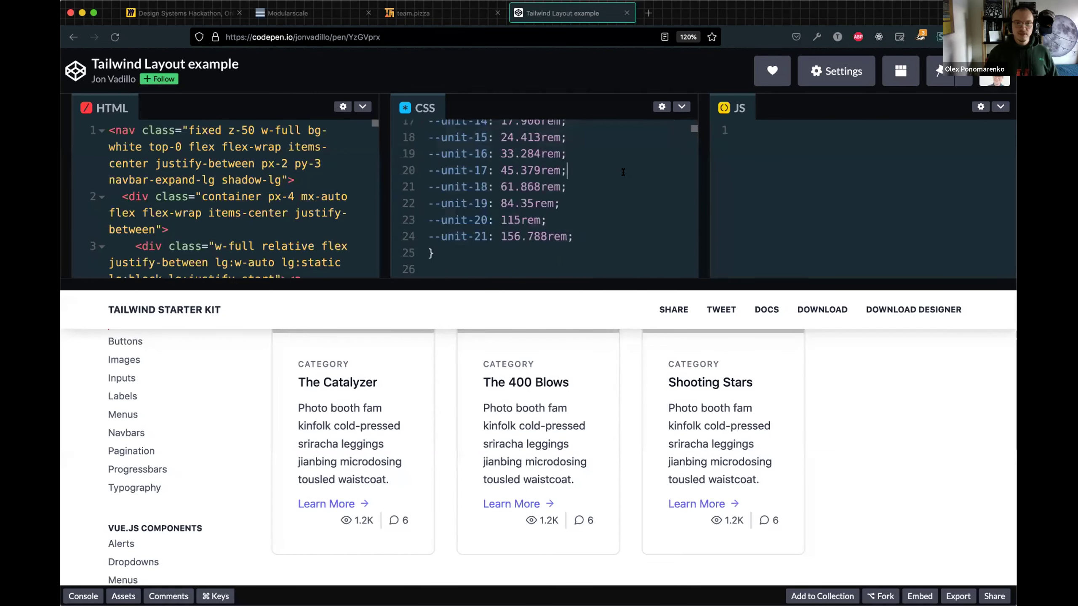
Enlarge the preview pane further and look over the layout's spacing from the alert examples back to the page heading.
drag(714, 285, 712, 254)
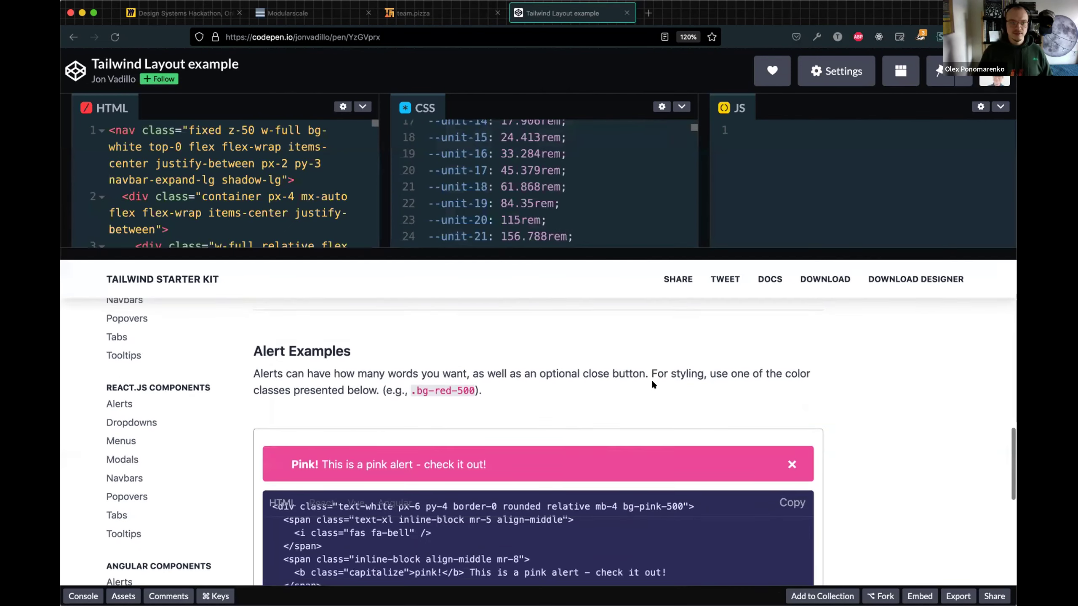
scroll(658, 372, down, 3)
scroll(662, 356, up, 15)
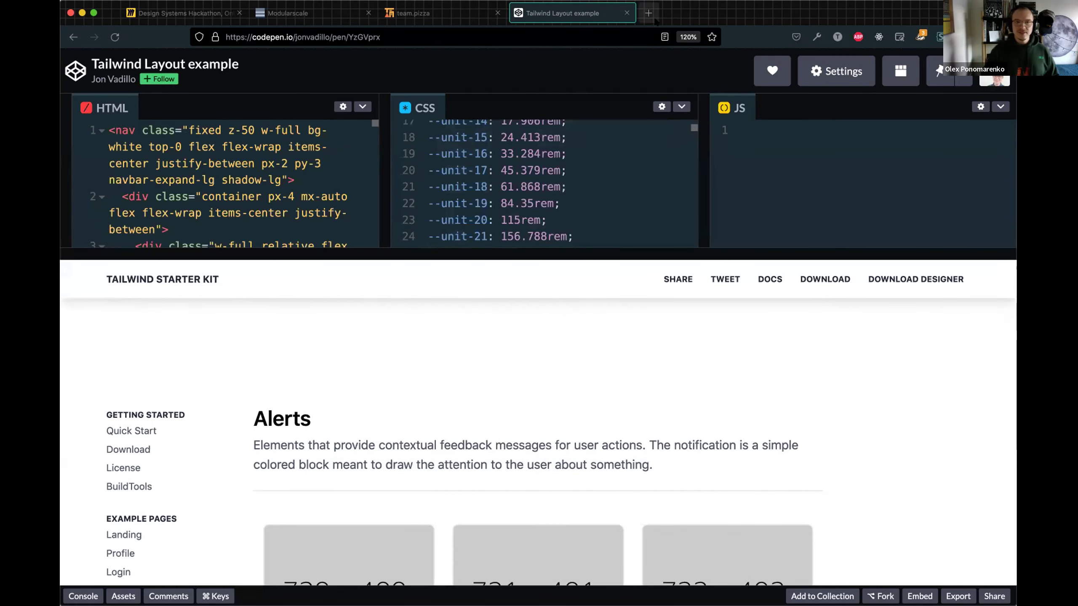
Load the published Slicer at team.pizza/slicer in place of the local version.
click(462, 16)
key(super+l)
text(team.pizza/slicer)
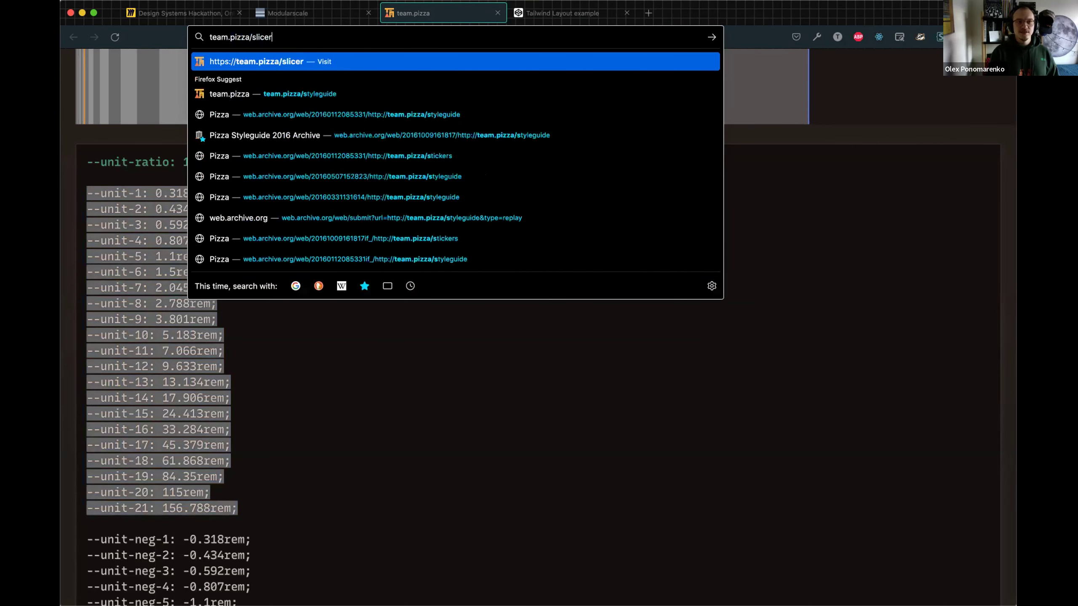
key(Return)
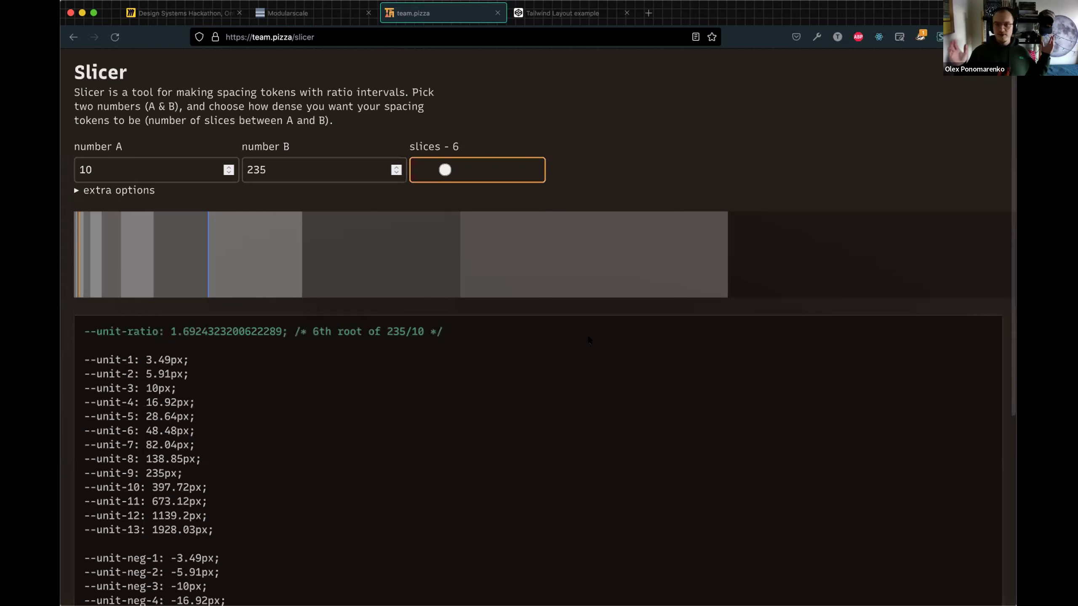